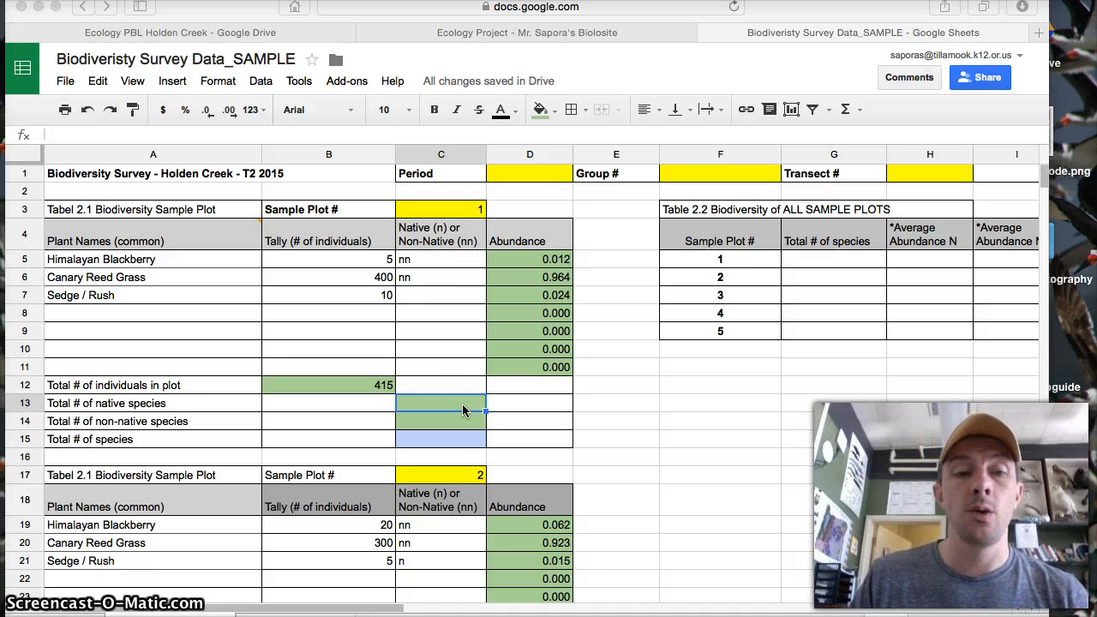
- Examine the native/non-native codes for Sample Plot 1 and the empty total cells for native and non-native species
{"action": "left_click", "coordinate": [416, 261]}
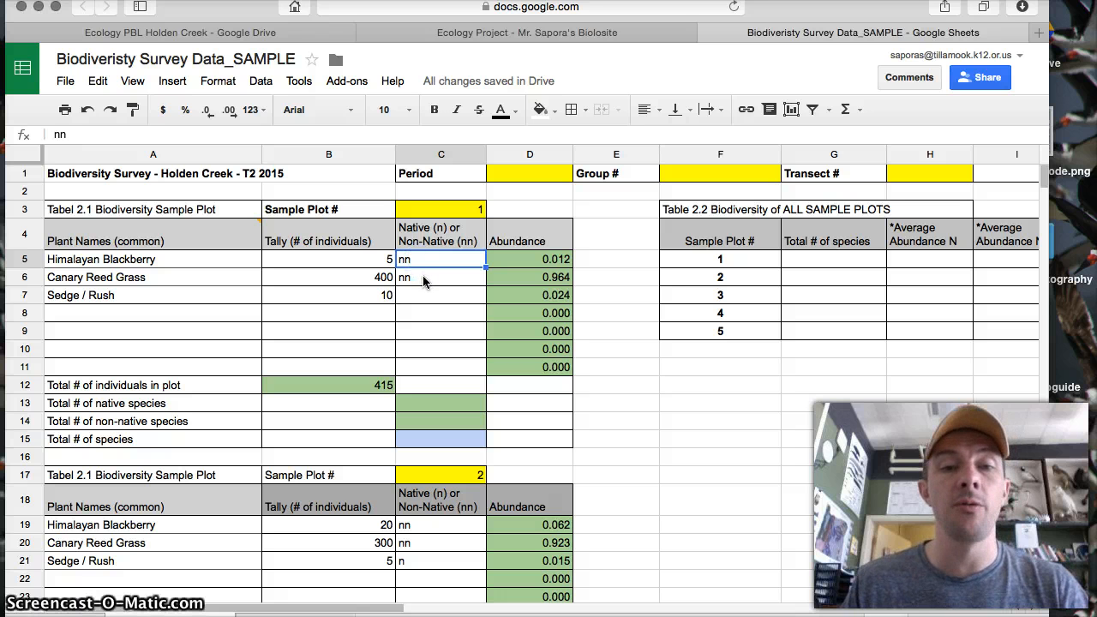
{"action": "left_click", "coordinate": [424, 279]}
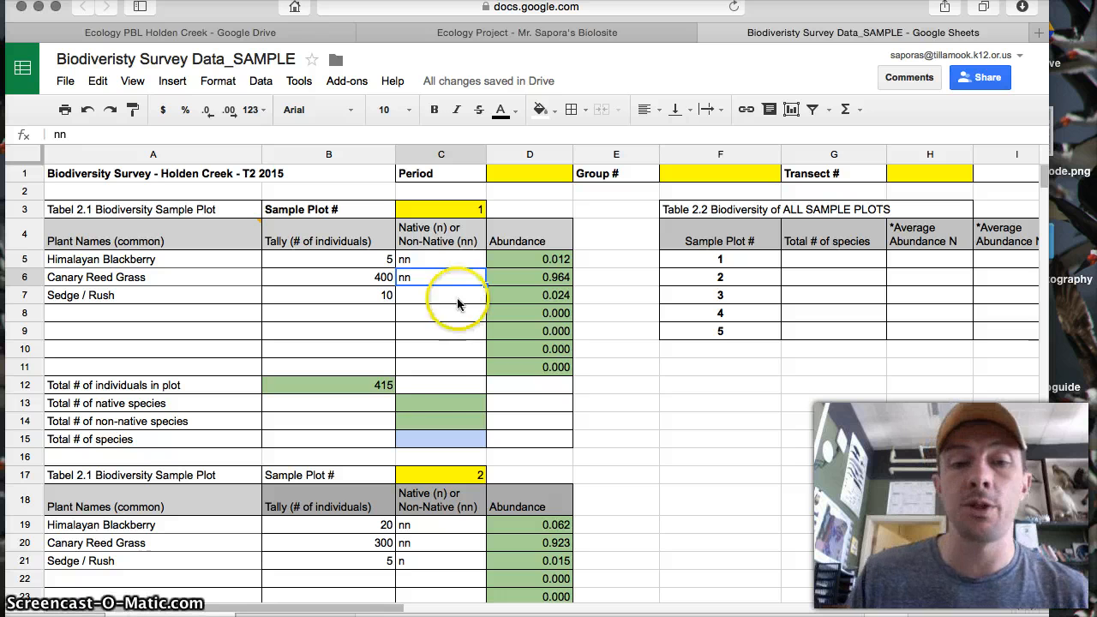
{"action": "left_click", "coordinate": [448, 402]}
{"action": "left_click", "coordinate": [446, 420]}
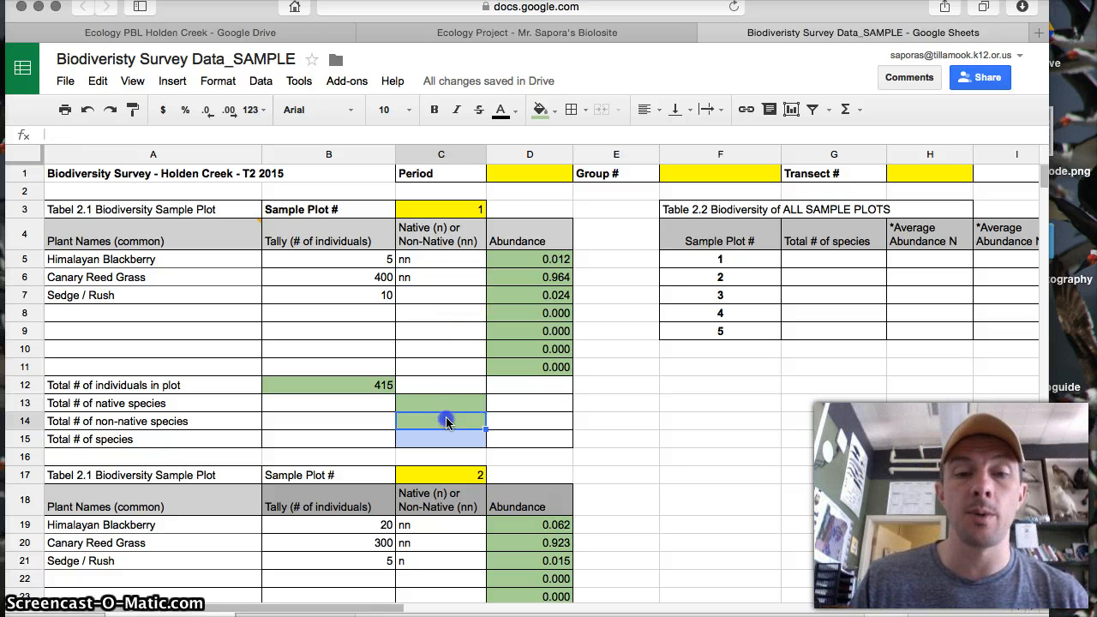
{"action": "left_click", "coordinate": [421, 261]}
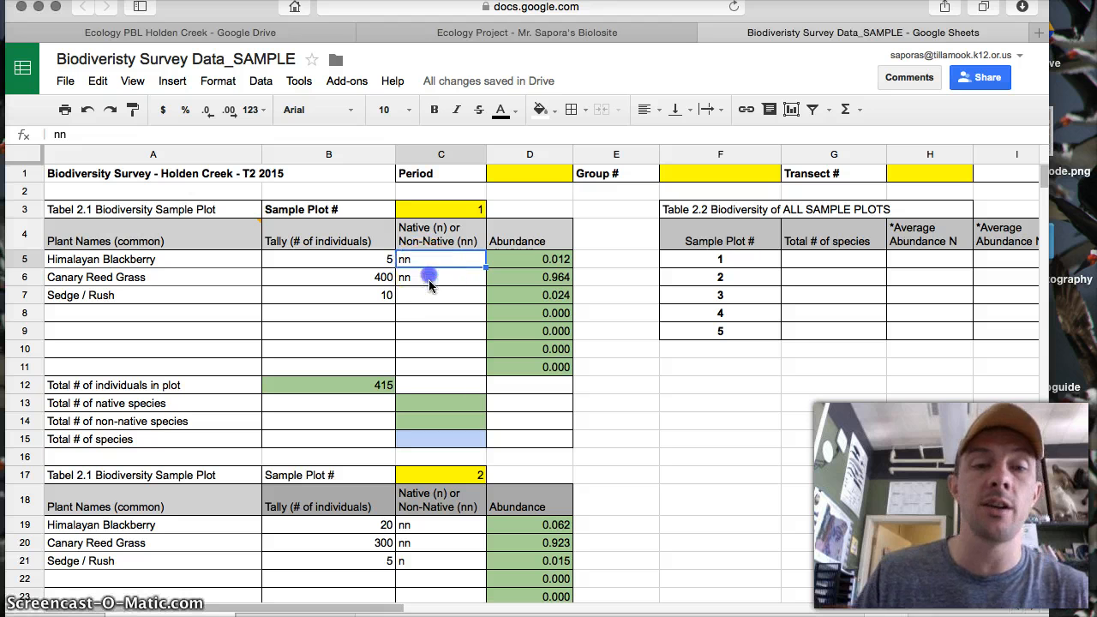
{"action": "left_click", "coordinate": [433, 294]}
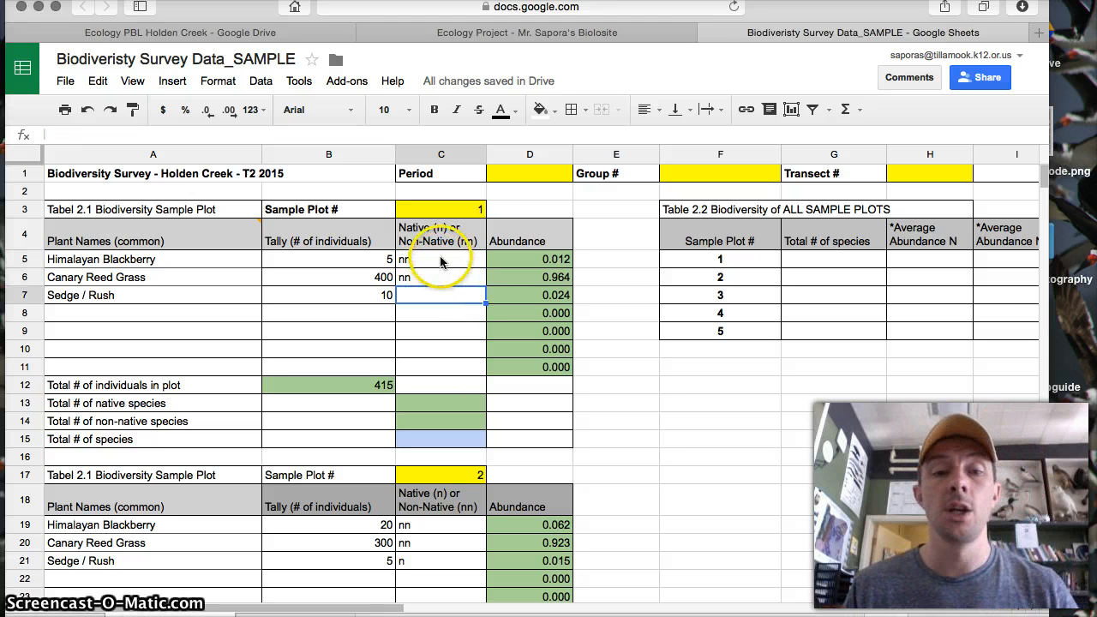
{"action": "left_click", "coordinate": [440, 258]}
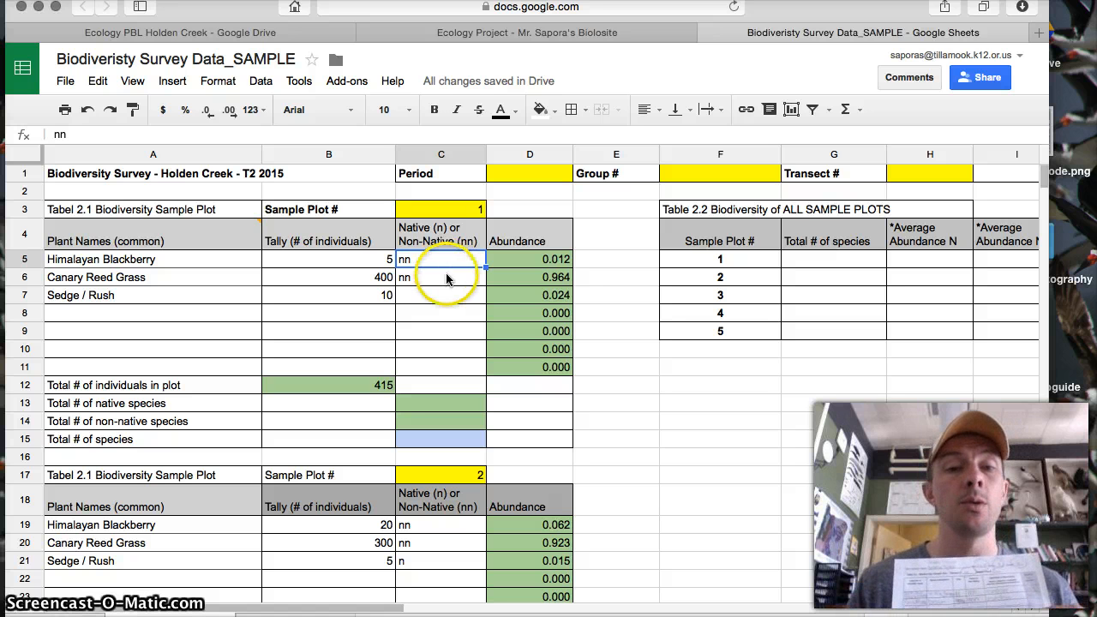
{"action": "left_click", "coordinate": [447, 276]}
{"action": "left_click", "coordinate": [455, 260]}
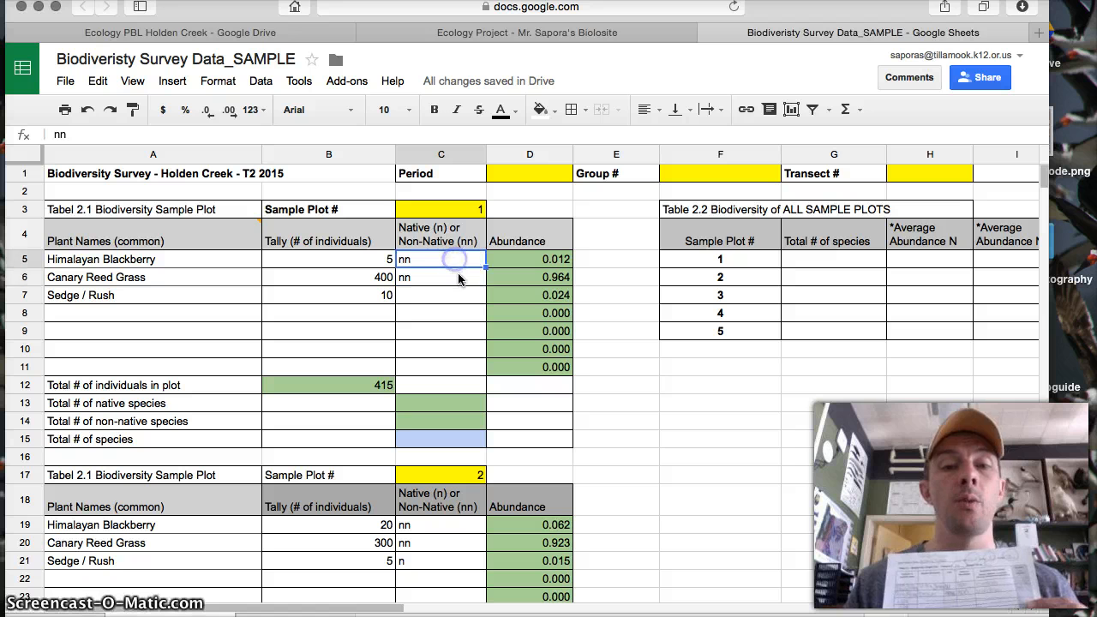
{"action": "left_click", "coordinate": [457, 276]}
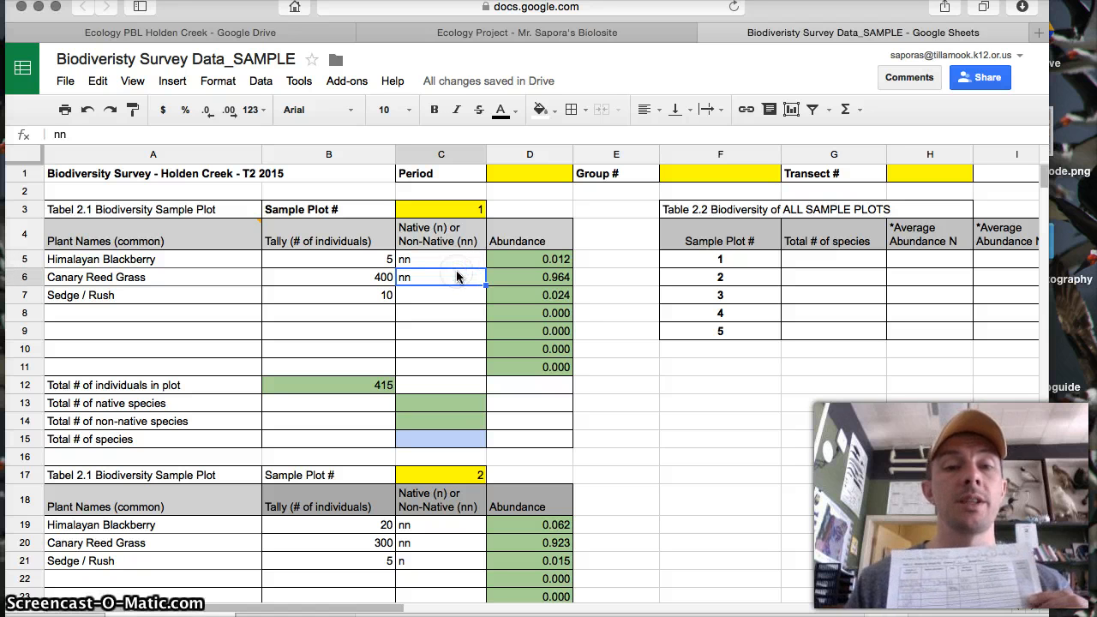
{"action": "left_click", "coordinate": [453, 233]}
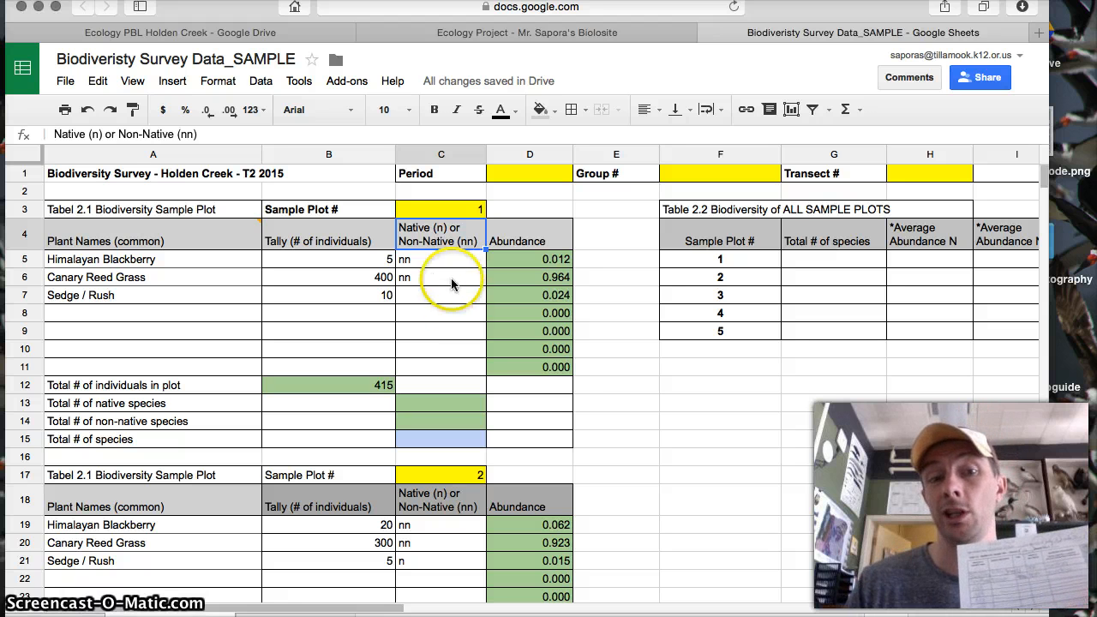
{"action": "left_click", "coordinate": [452, 261]}
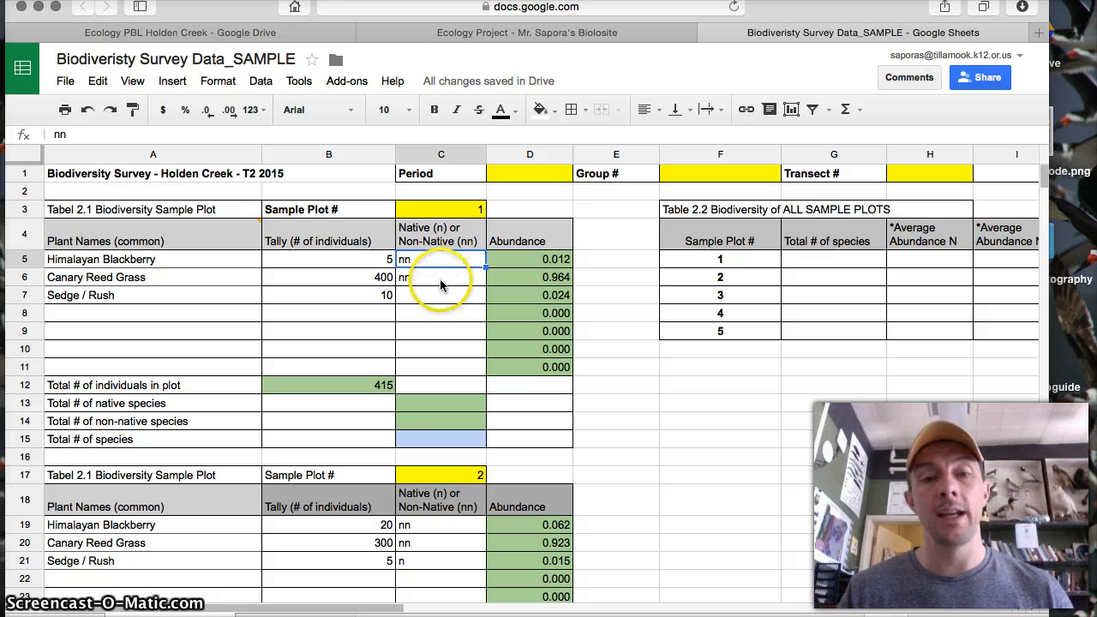
{"action": "left_click", "coordinate": [440, 279]}
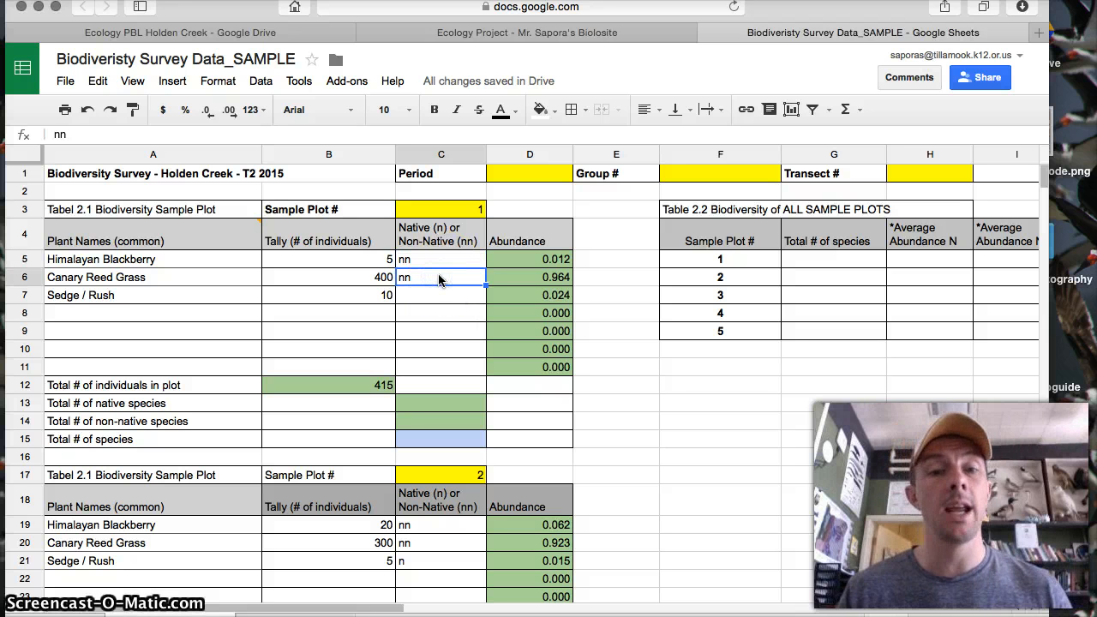
- Code Sedge / Rush in Sample Plot 1 as native by entering n in C7, and review the plot's codes
{"action": "left_click", "coordinate": [431, 296]}
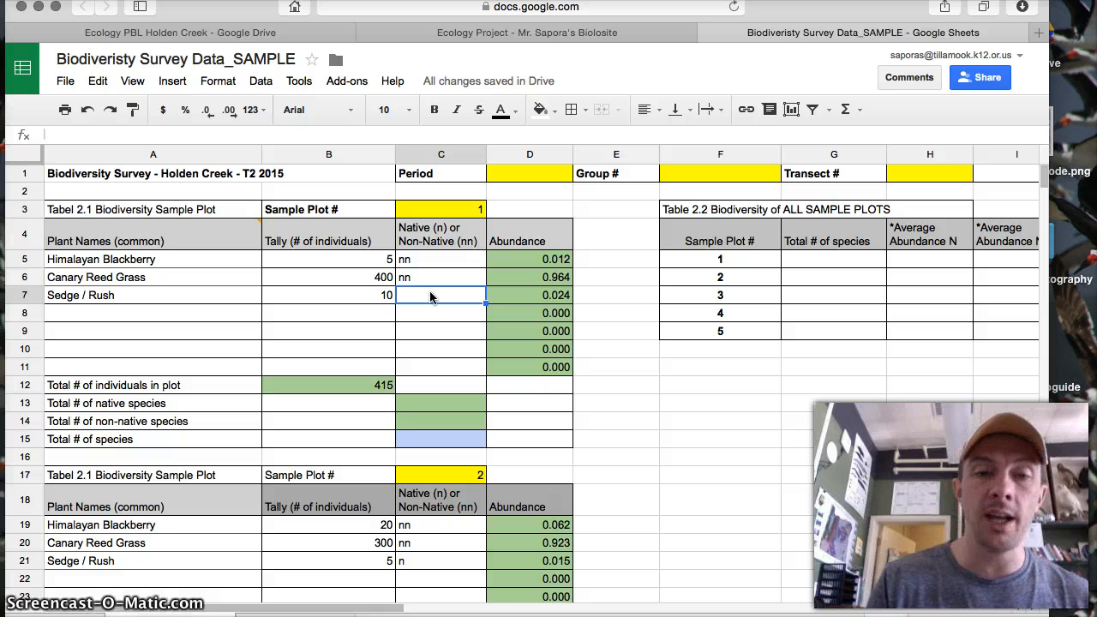
{"action": "type", "text": "n"}
{"action": "key", "text": "Return"}
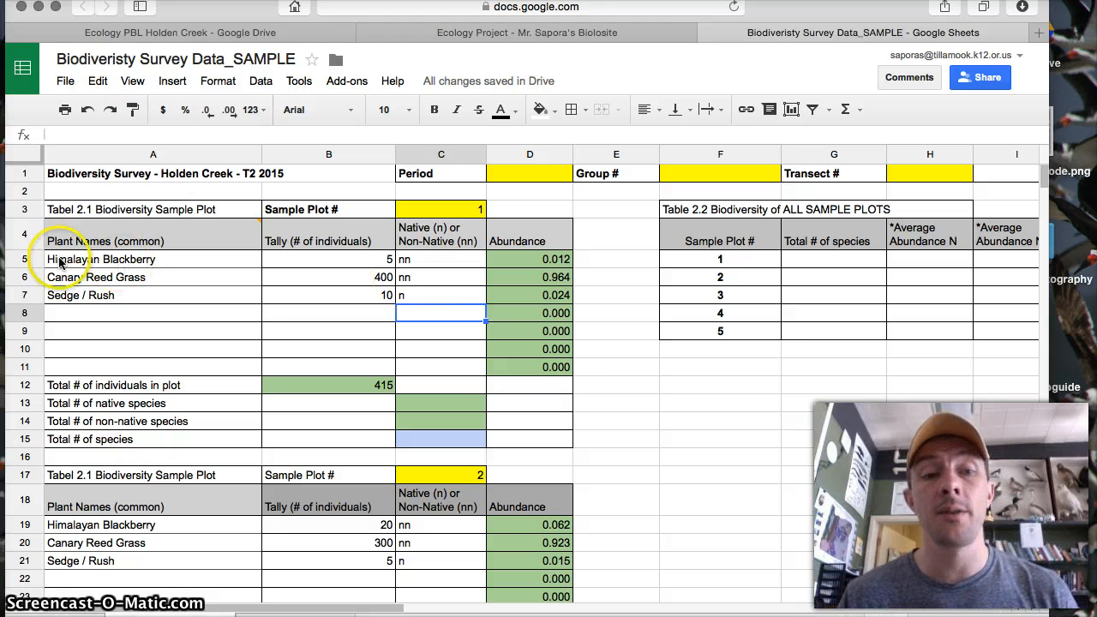
{"action": "left_click", "coordinate": [114, 295]}
{"action": "left_click", "coordinate": [433, 297]}
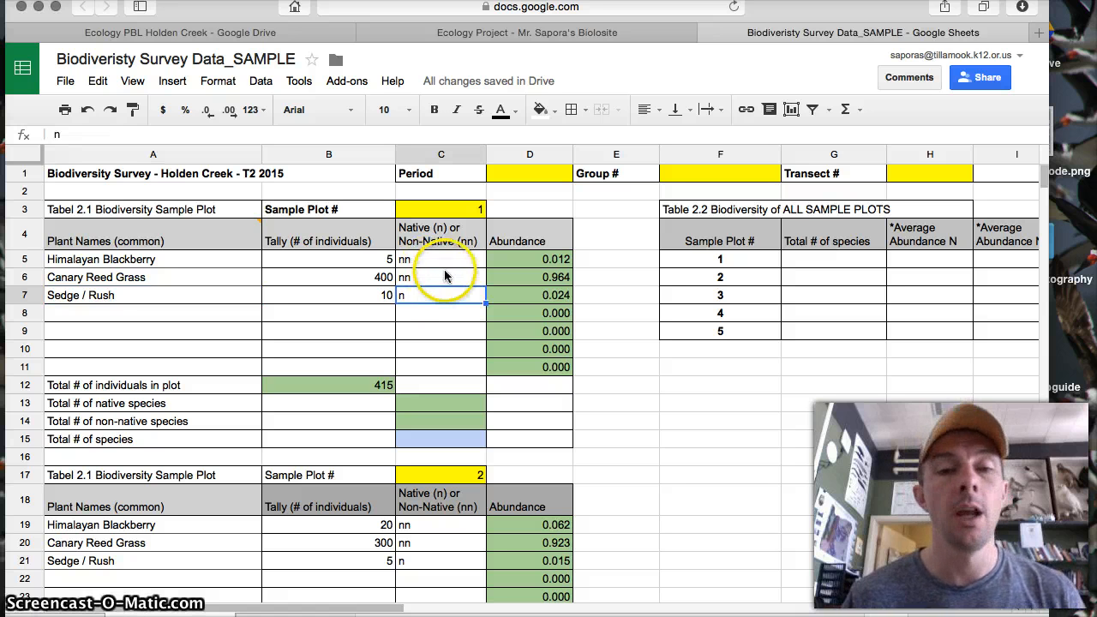
{"action": "left_click", "coordinate": [441, 277]}
{"action": "left_click", "coordinate": [447, 296]}
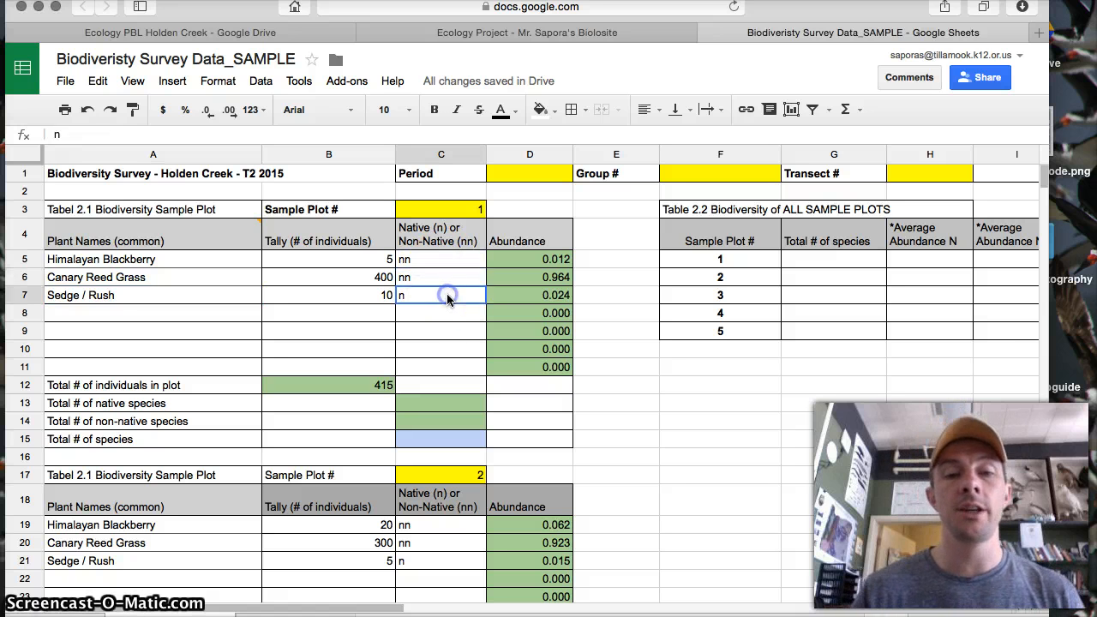
- In C13, the total number of native species for Sample Plot 1, enter the formula =countif(C5:C11, "n")
{"action": "left_click", "coordinate": [440, 404]}
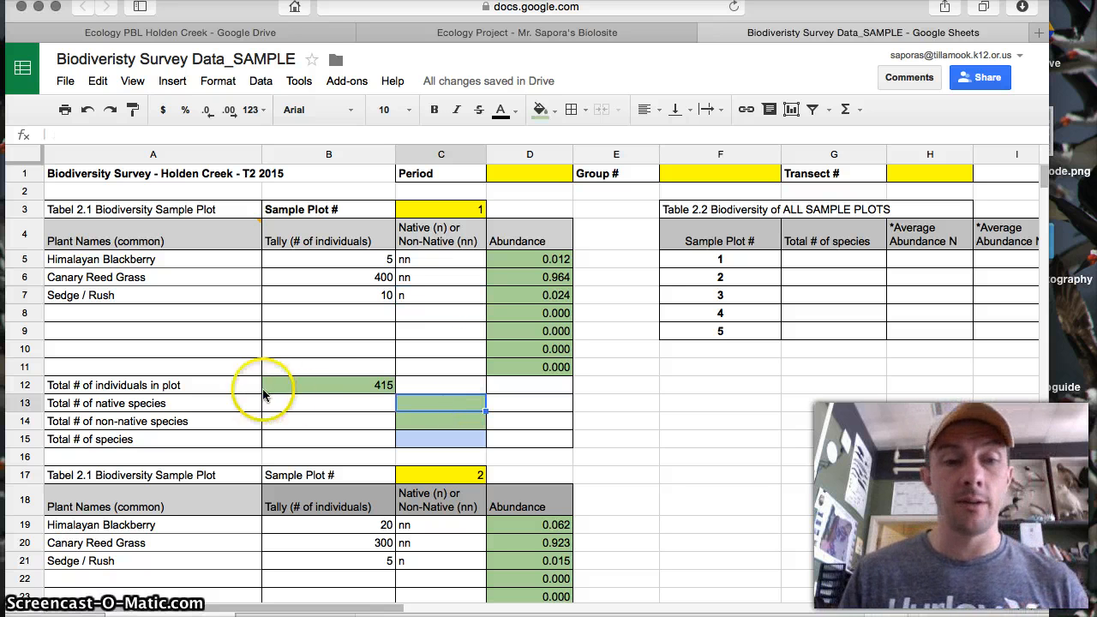
{"action": "left_click", "coordinate": [198, 405]}
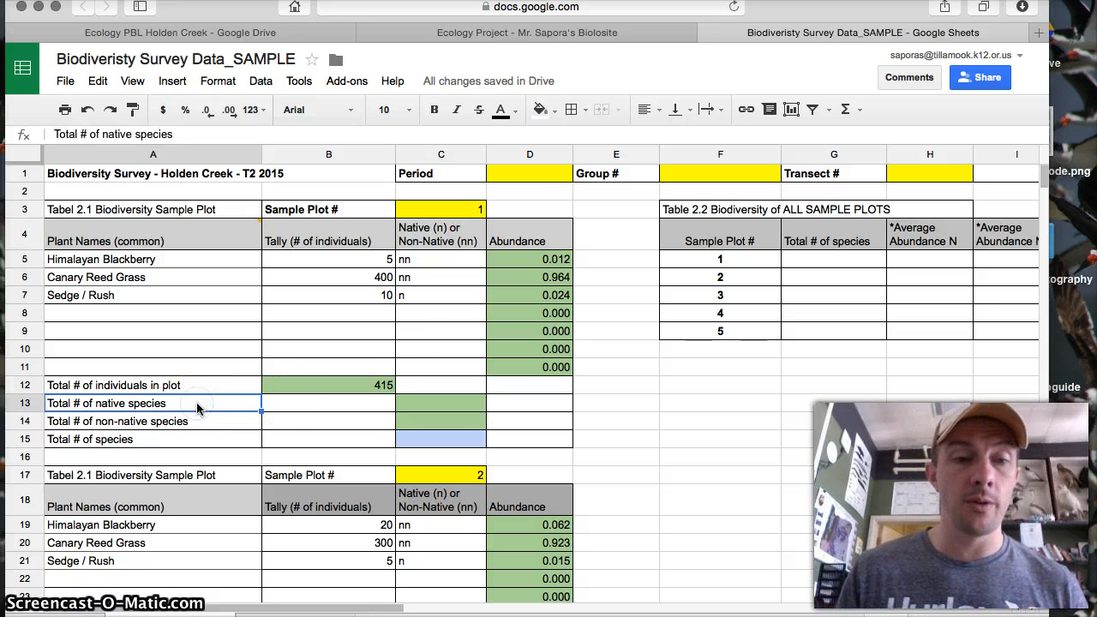
{"action": "left_click", "coordinate": [444, 408]}
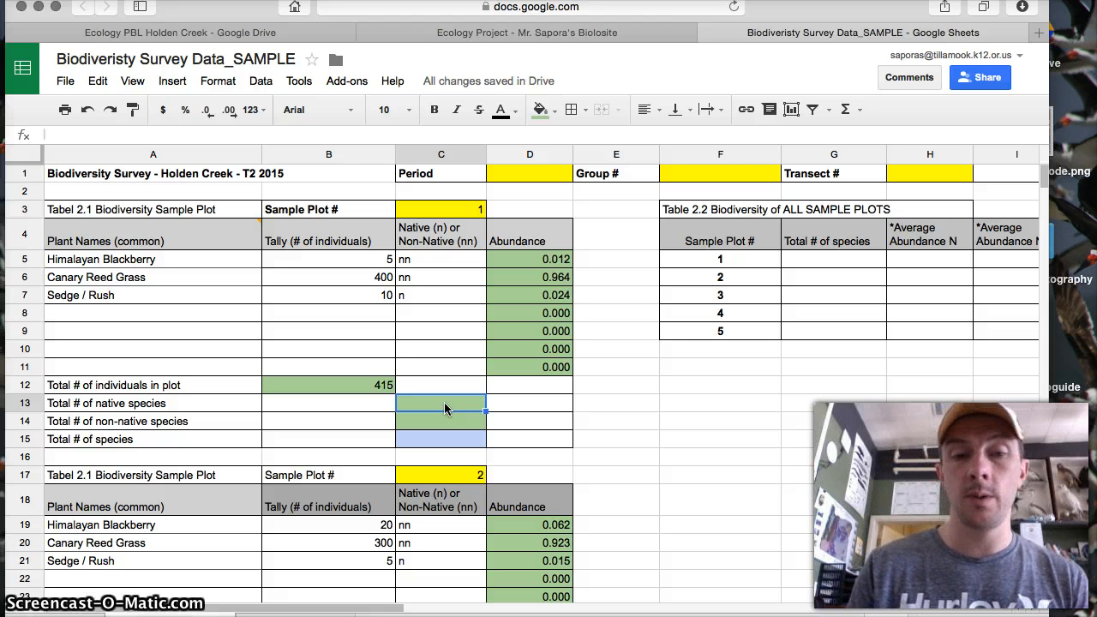
{"action": "type", "text": "="}
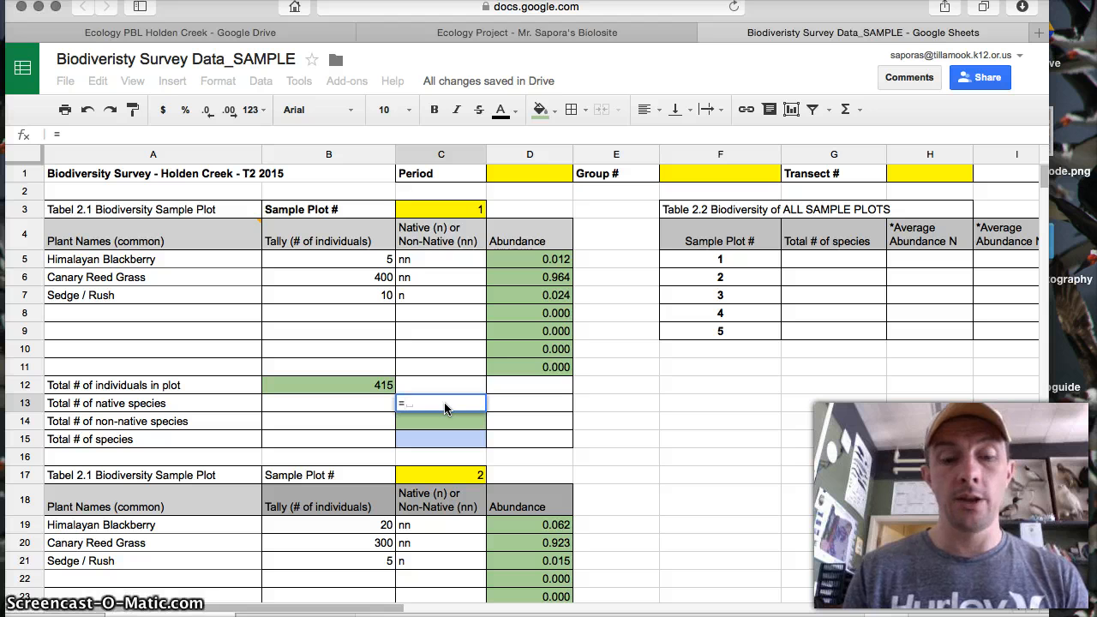
{"action": "type", "text": "coun"}
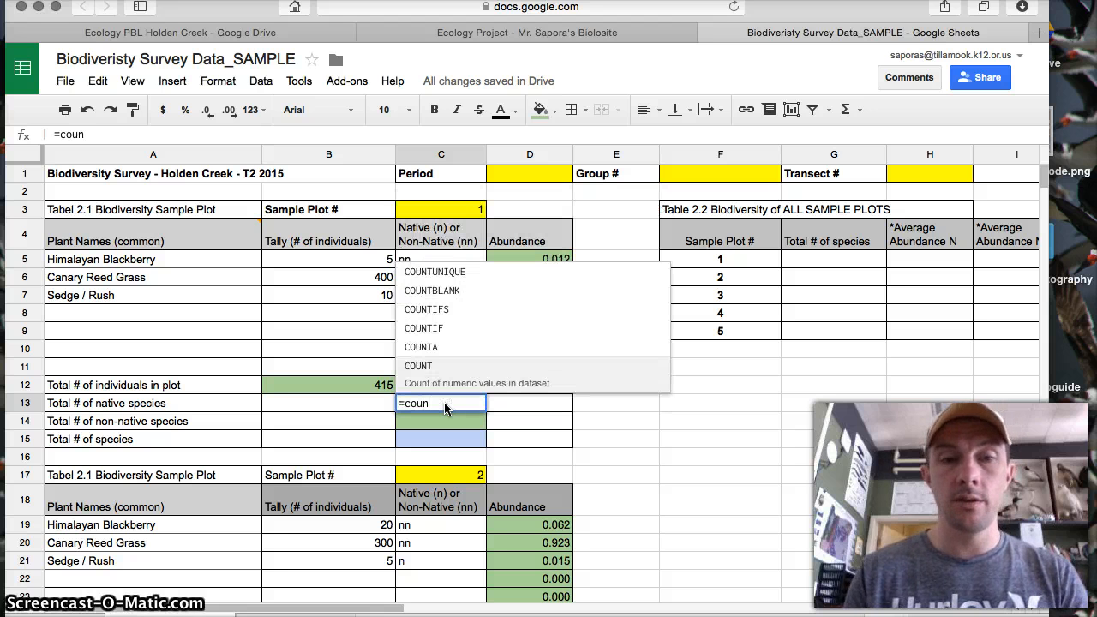
{"action": "type", "text": "tif"}
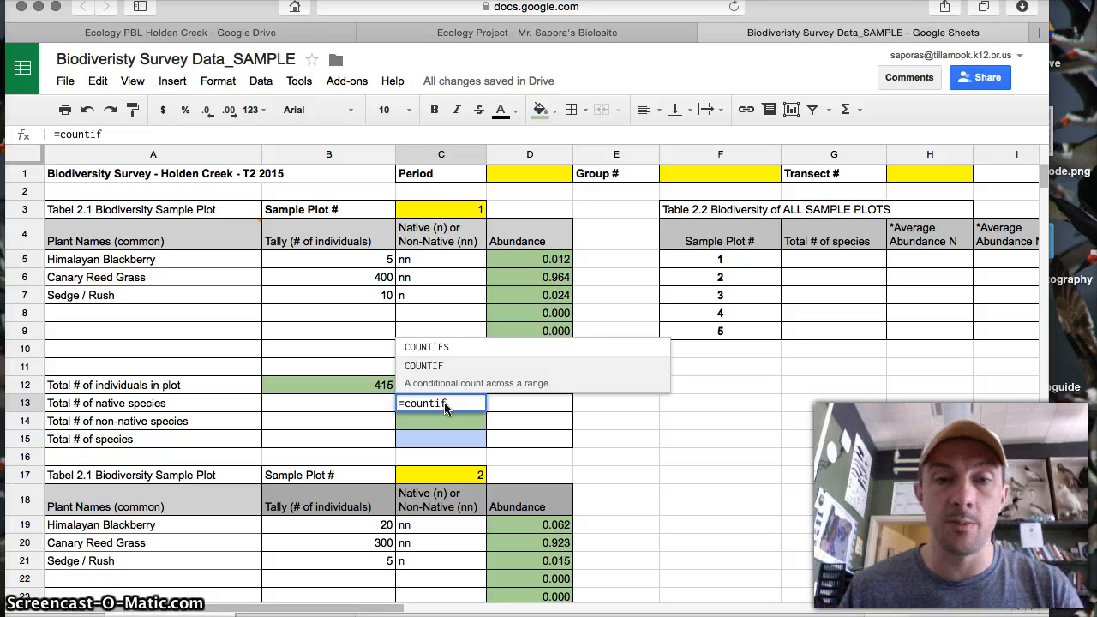
{"action": "left_click", "coordinate": [441, 371]}
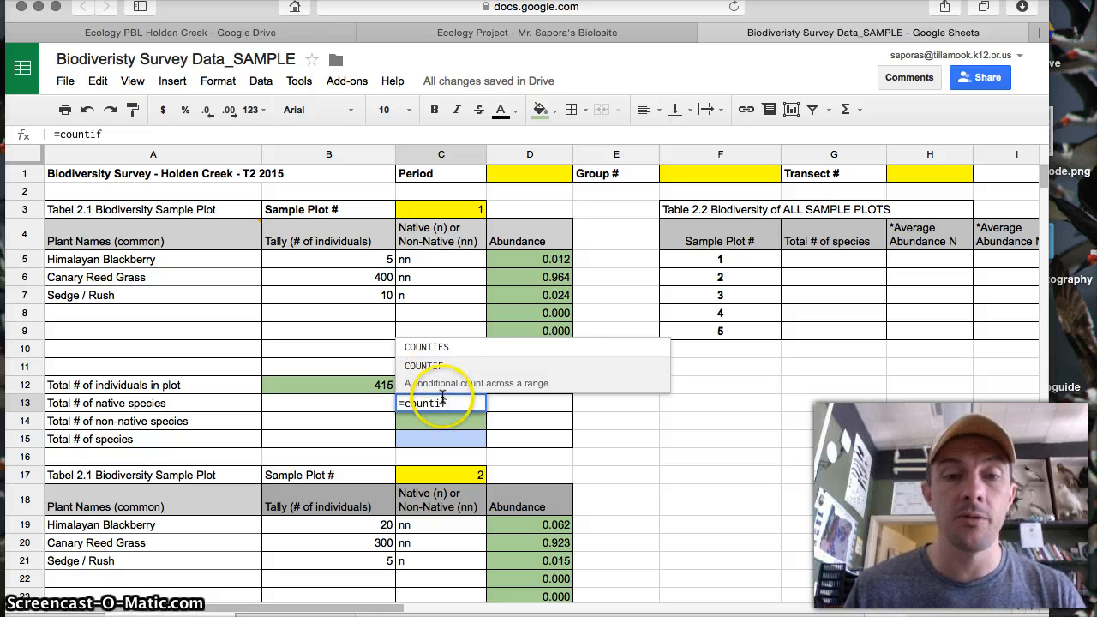
{"action": "type", "text": "("}
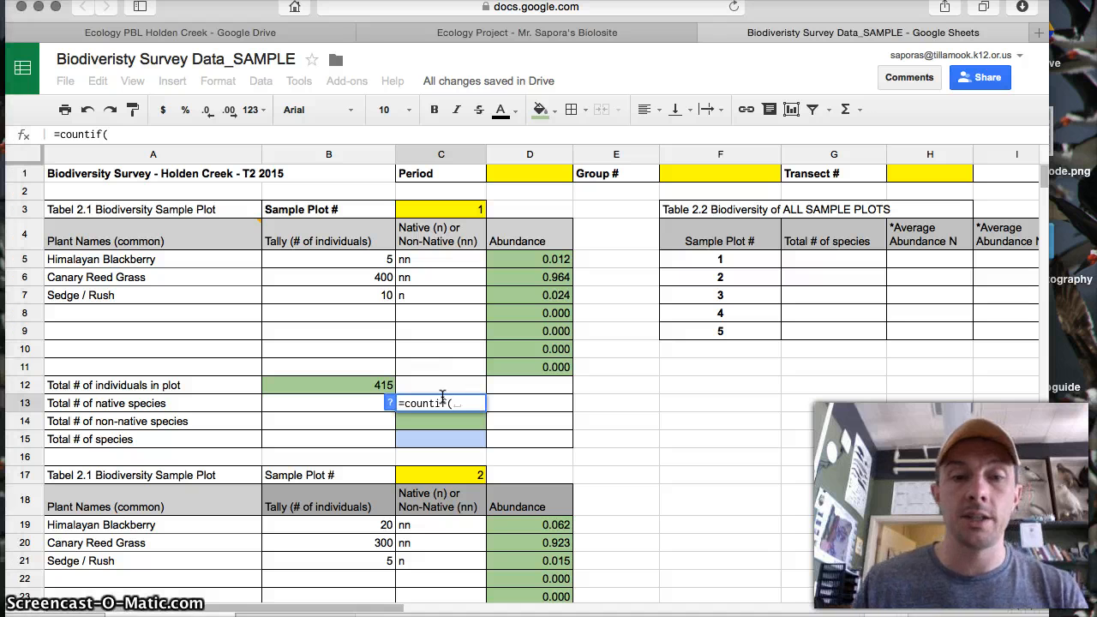
{"action": "left_click", "coordinate": [442, 261]}
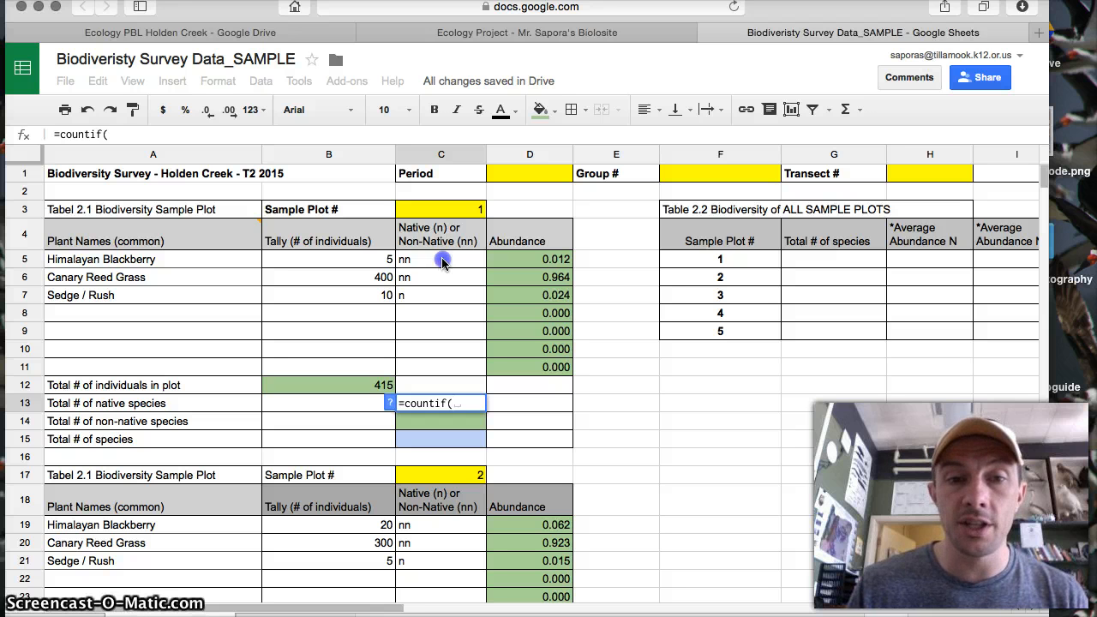
{"action": "left_click_drag", "start_coordinate": [441, 272], "coordinate": [441, 374]}
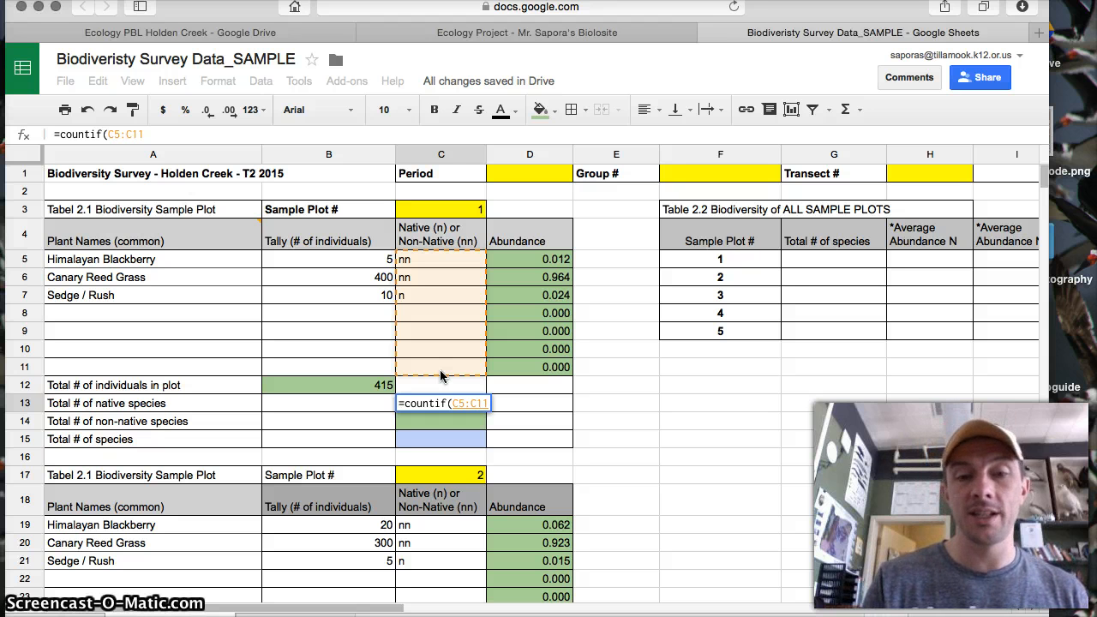
{"action": "type", "text": ","}
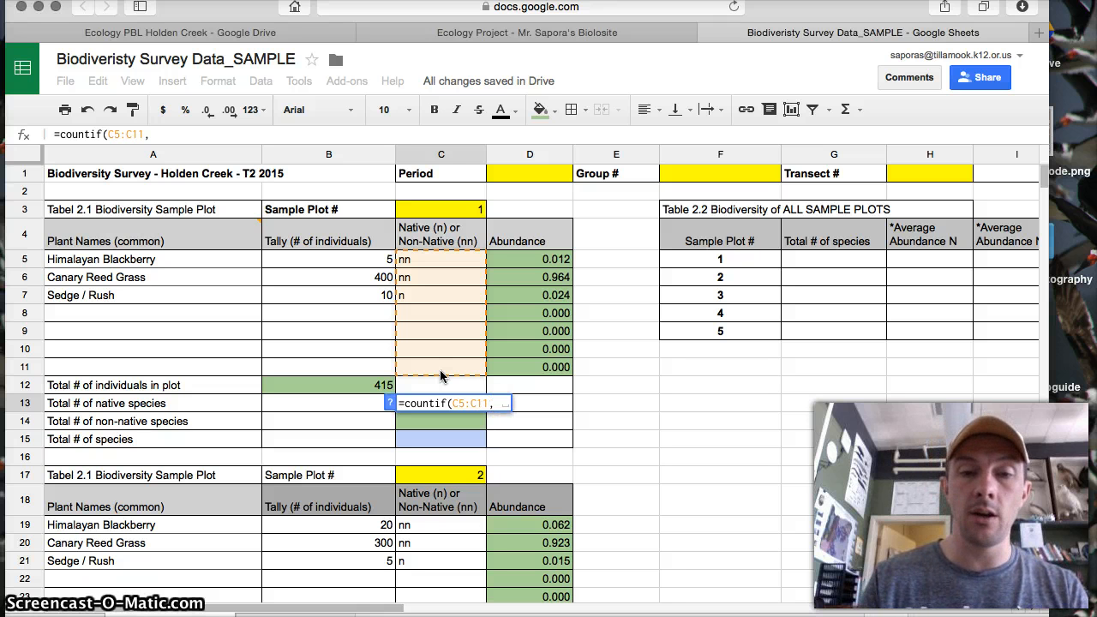
{"action": "type", "text": " \""}
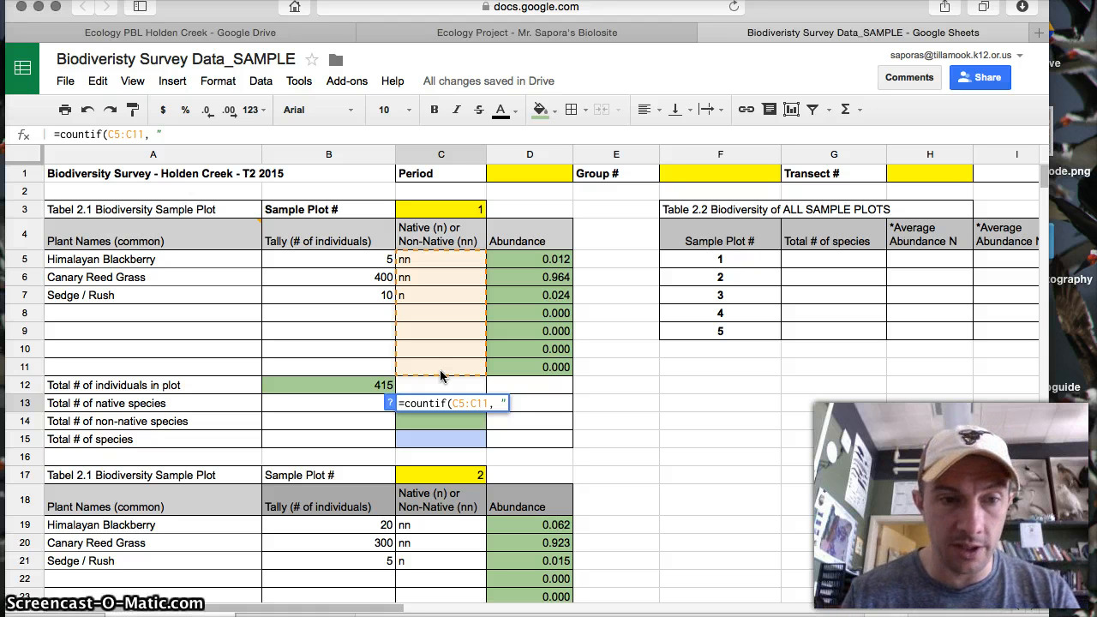
{"action": "type", "text": "n"}
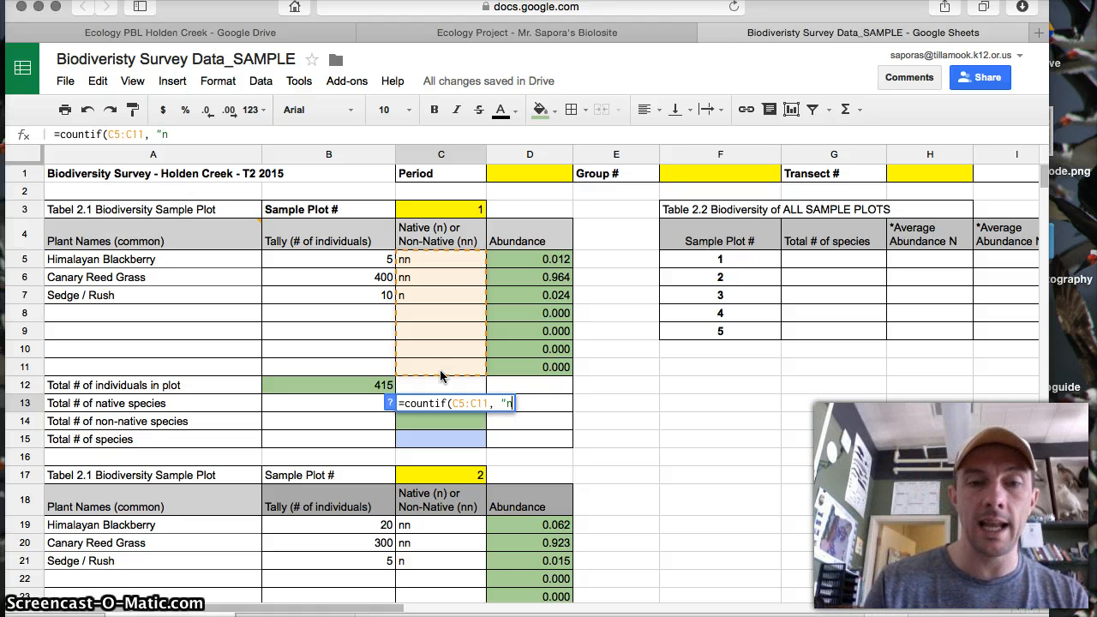
{"action": "type", "text": "\""}
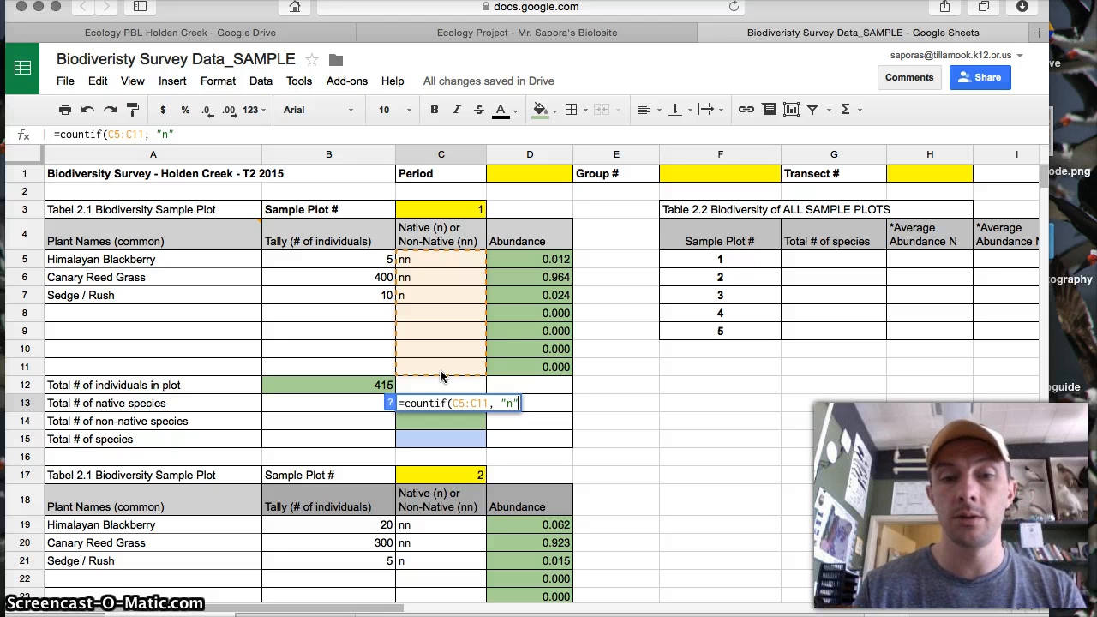
{"action": "type", "text": ")"}
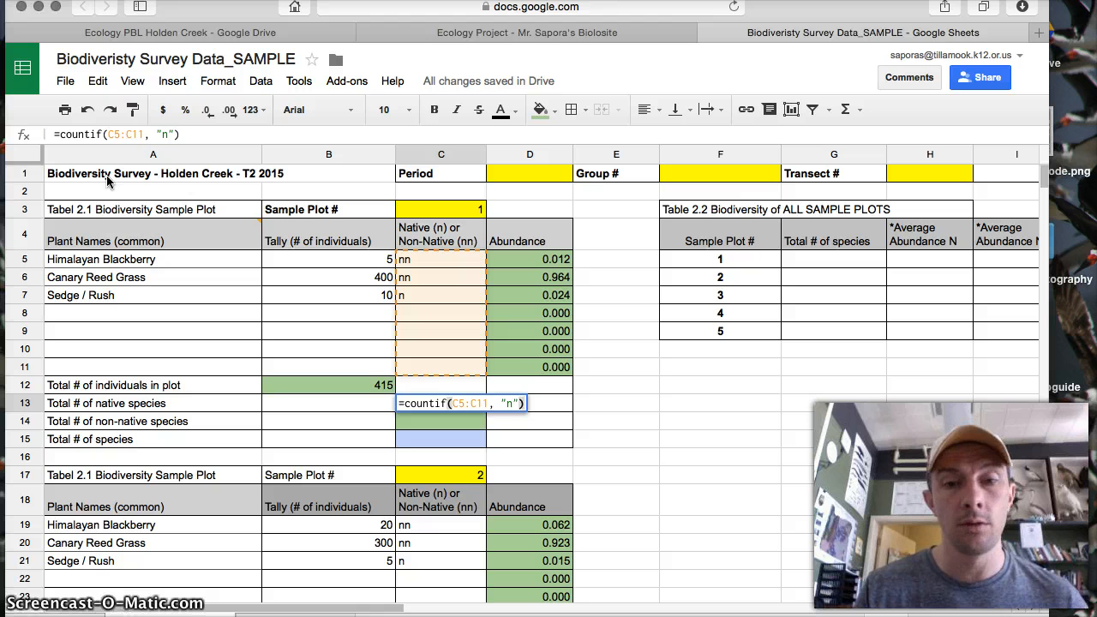
{"action": "key", "text": "Return"}
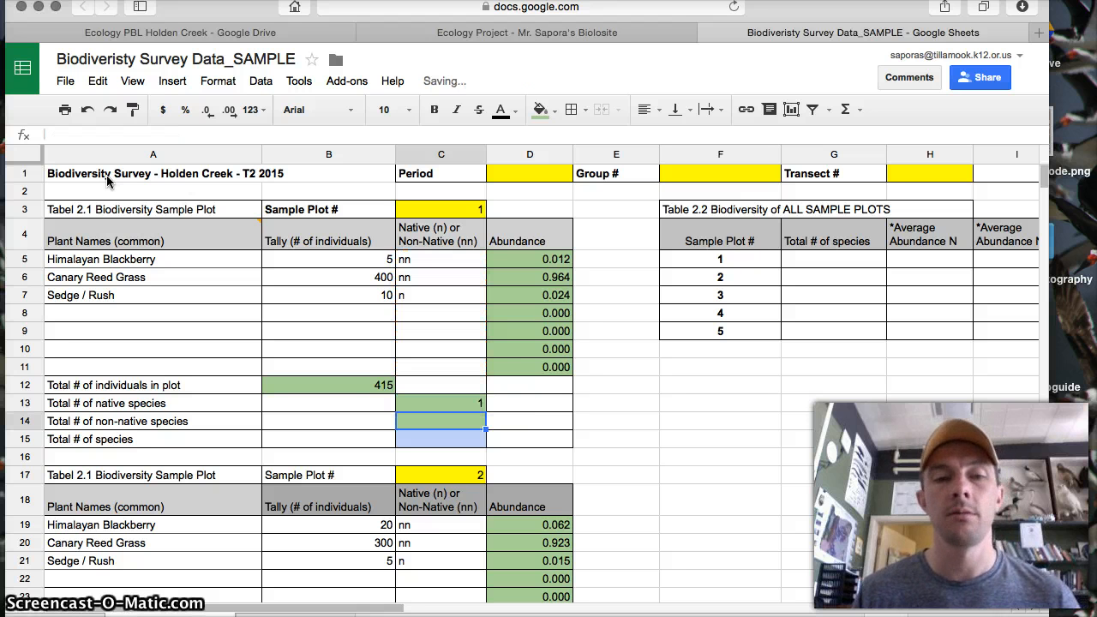
- Test the native species count by entering n in the empty cell C8, and clear that cell again
{"action": "left_click", "coordinate": [416, 295]}
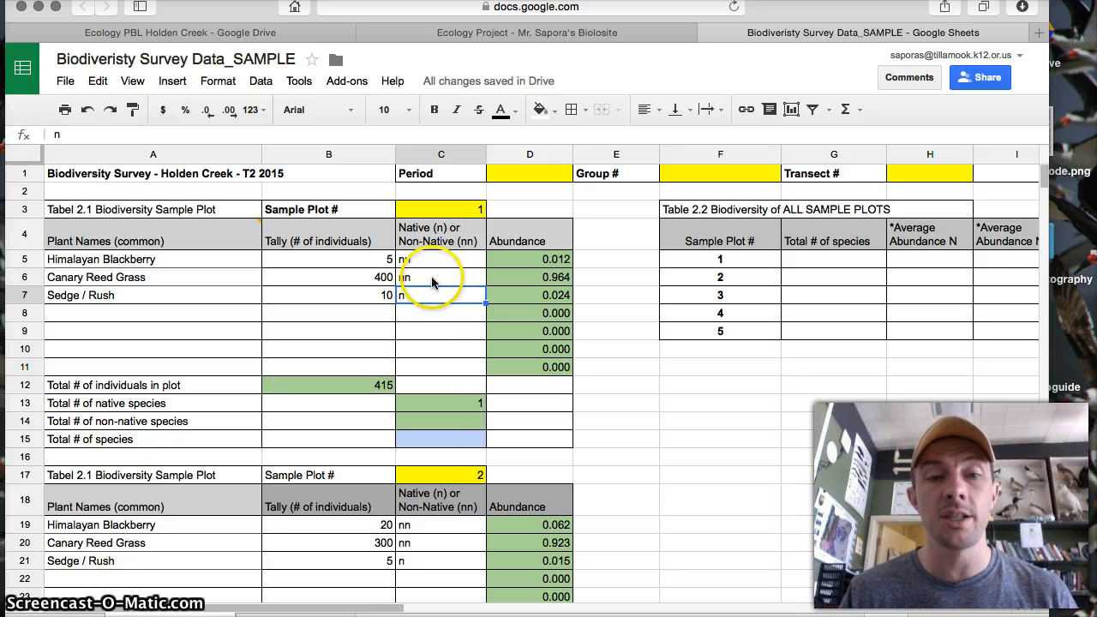
{"action": "left_click", "coordinate": [429, 317]}
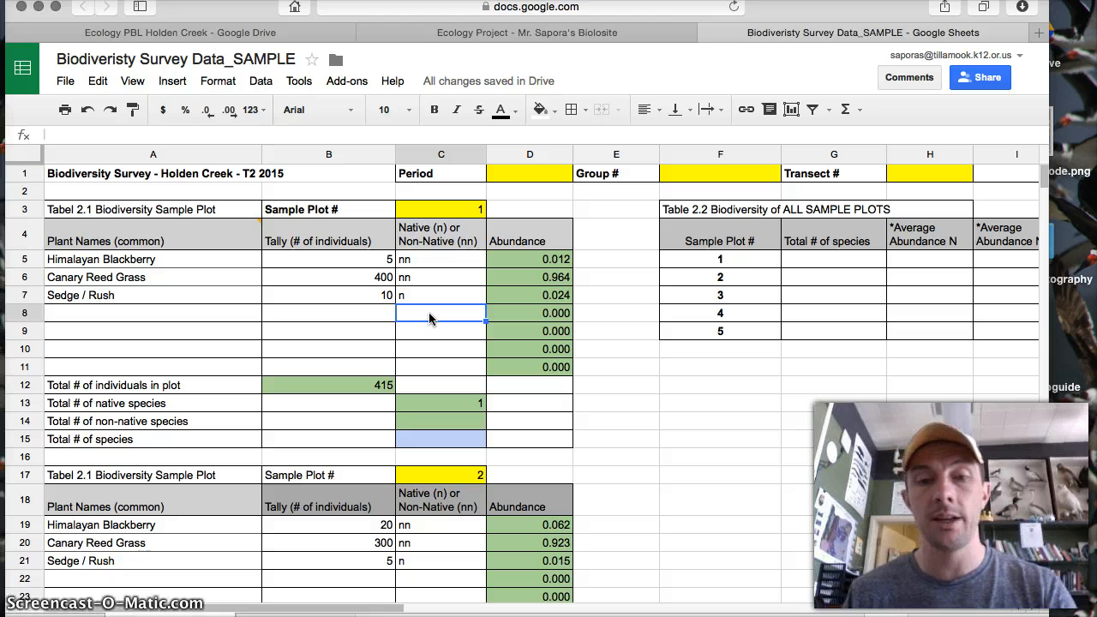
{"action": "type", "text": "n"}
{"action": "key", "text": "Return"}
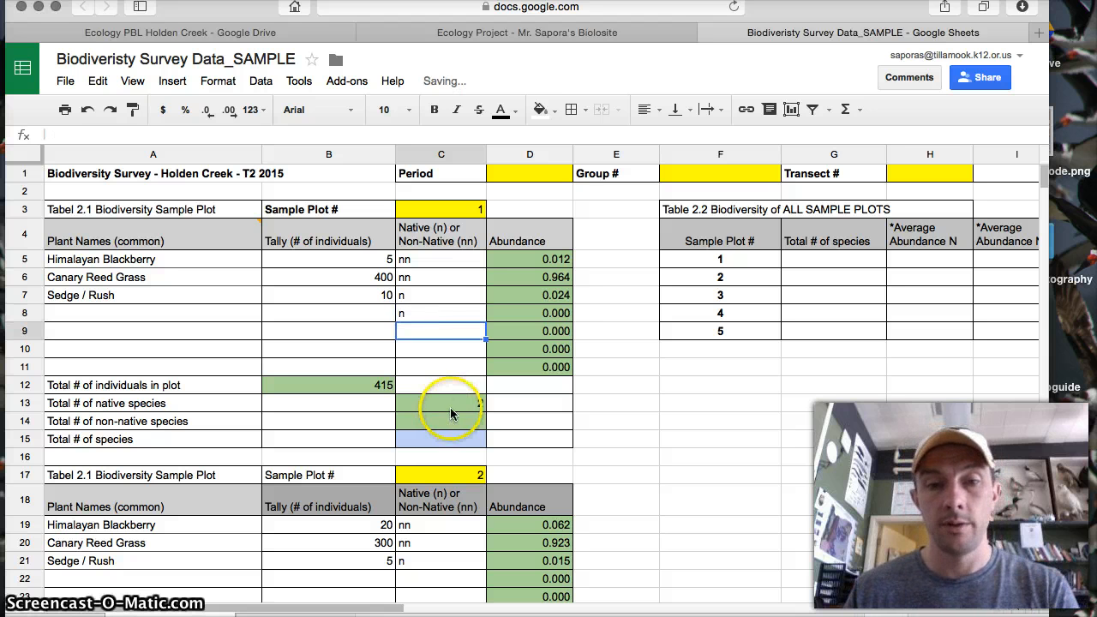
{"action": "left_click", "coordinate": [423, 316]}
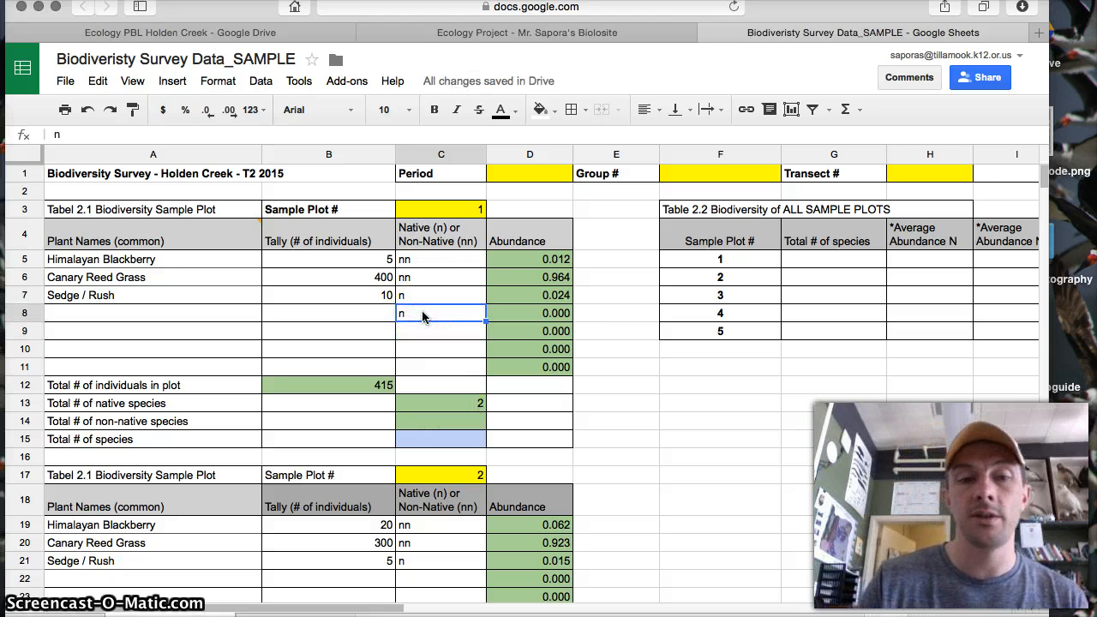
{"action": "key", "text": "Delete"}
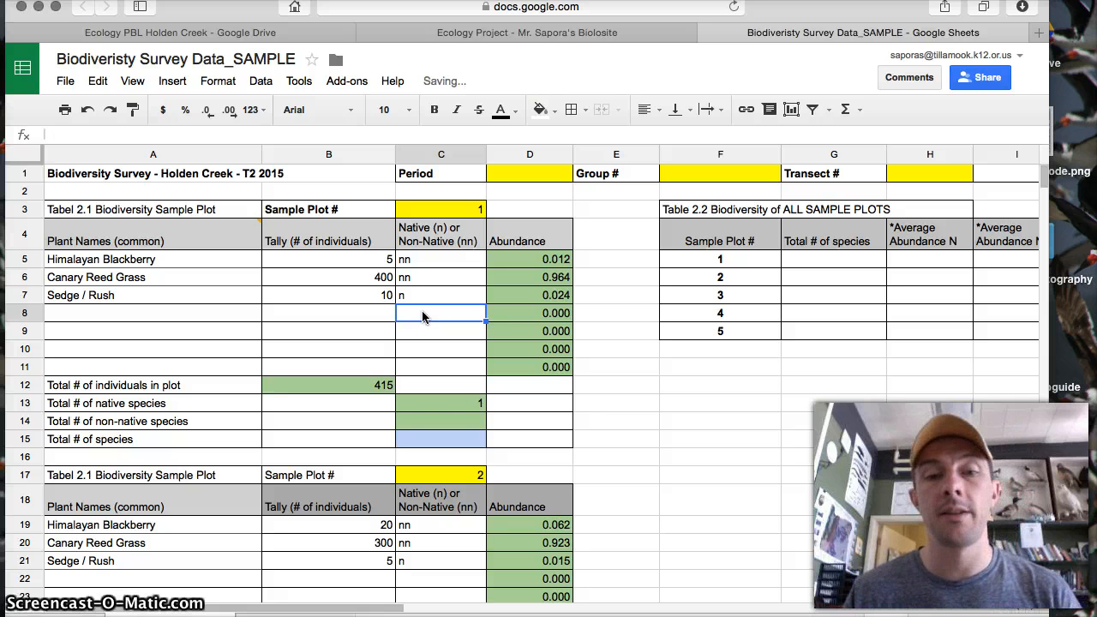
- In C14, the total number of non-native species for Sample Plot 1, enter the formula =countif(C5:C11, "nn")
{"action": "left_click", "coordinate": [450, 423]}
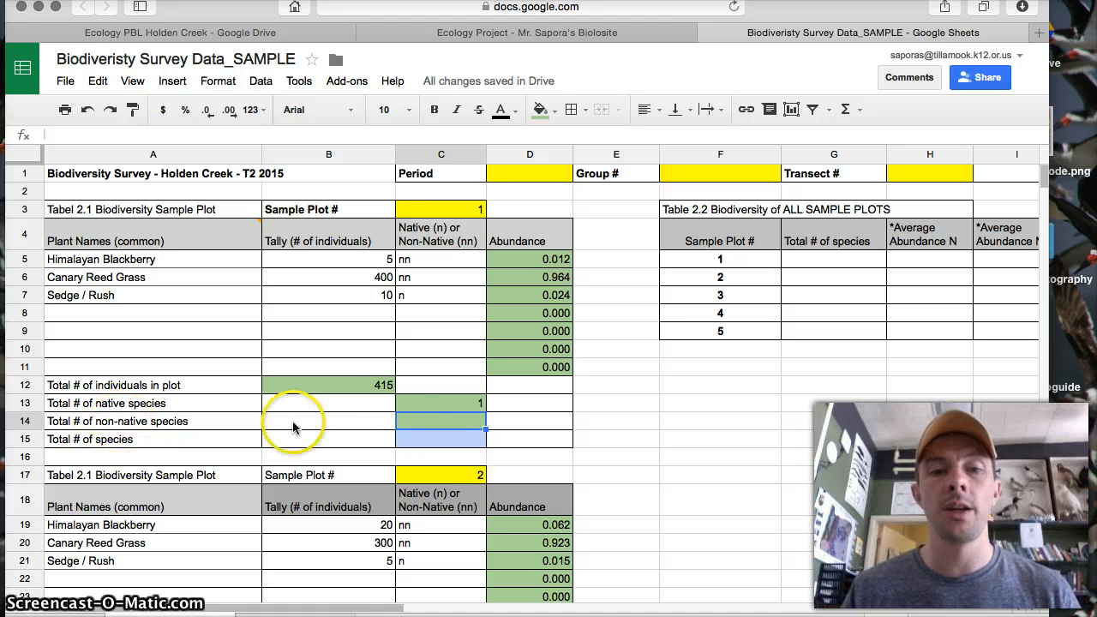
{"action": "double_click", "coordinate": [451, 422]}
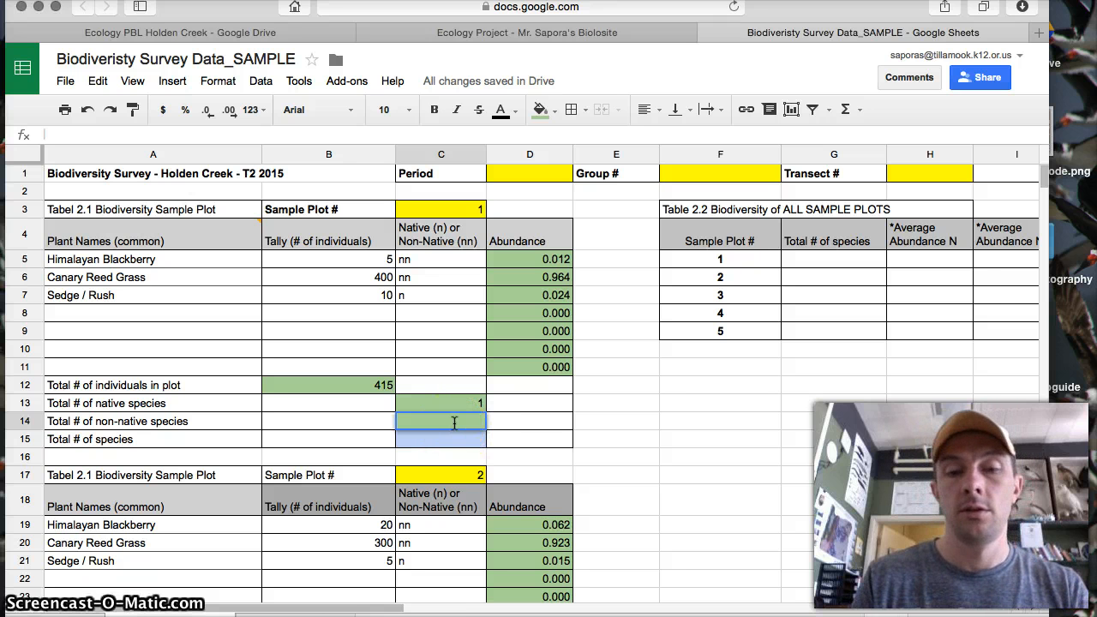
{"action": "type", "text": "="}
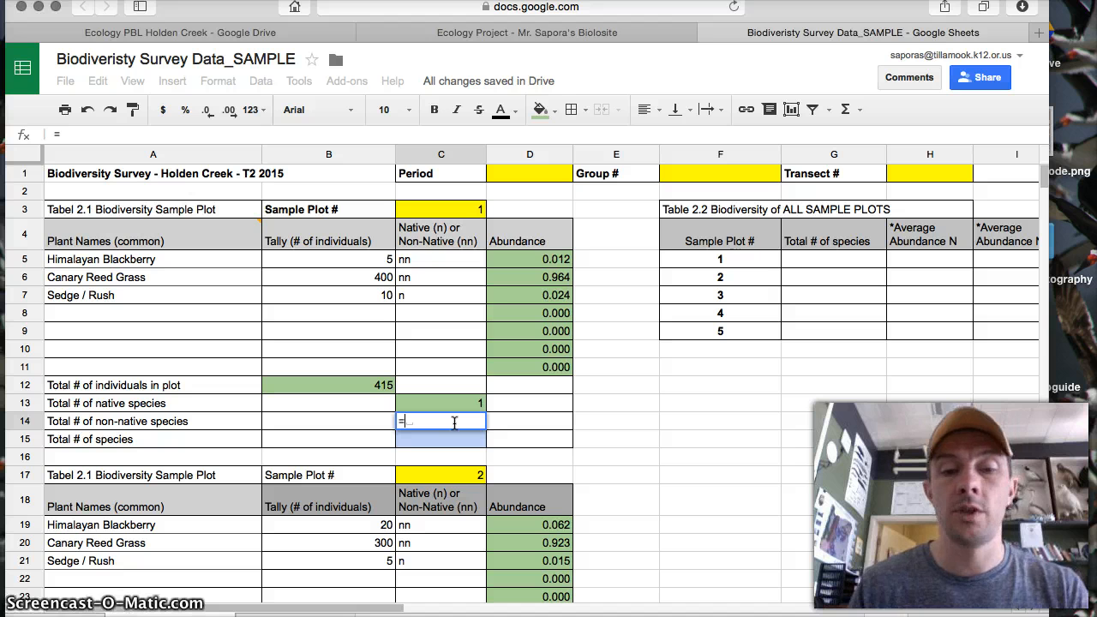
{"action": "type", "text": "count"}
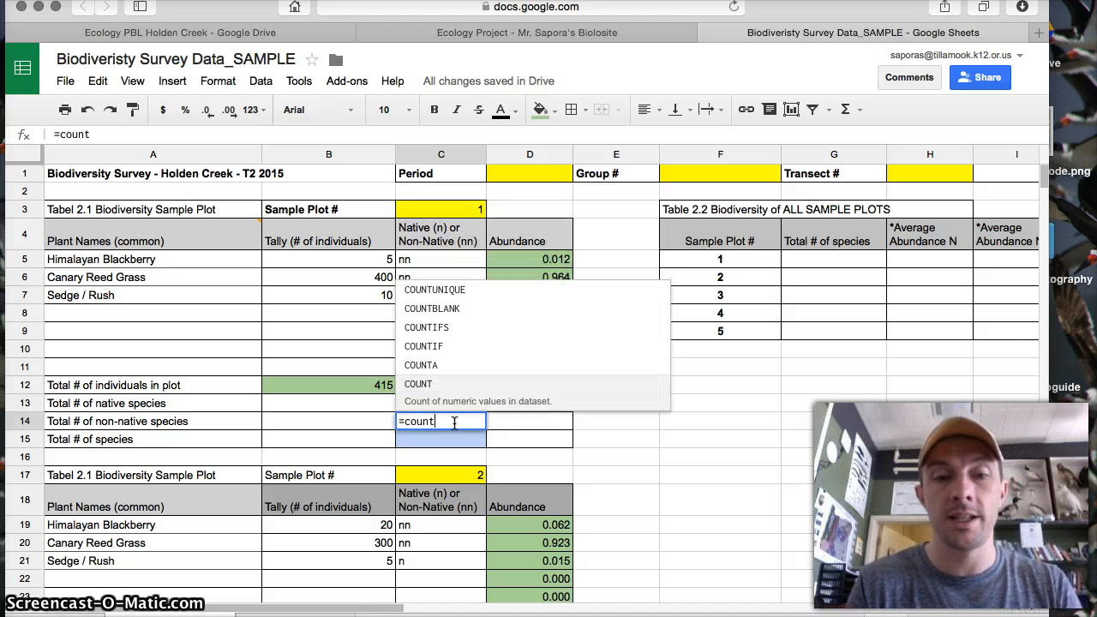
{"action": "type", "text": "if("}
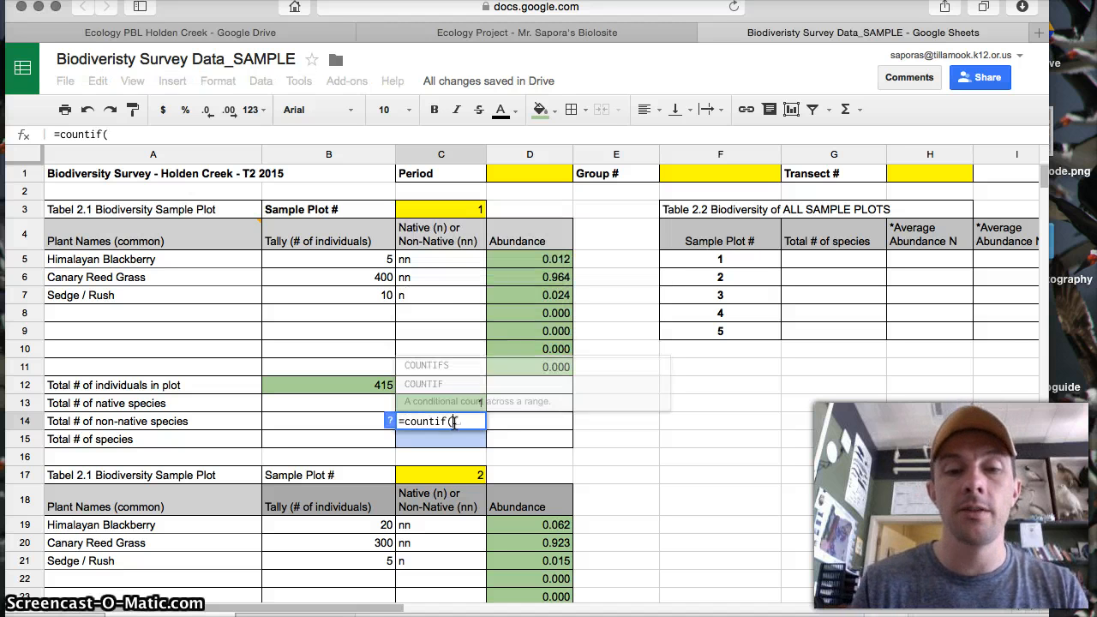
{"action": "left_click_drag", "start_coordinate": [453, 264], "coordinate": [459, 372]}
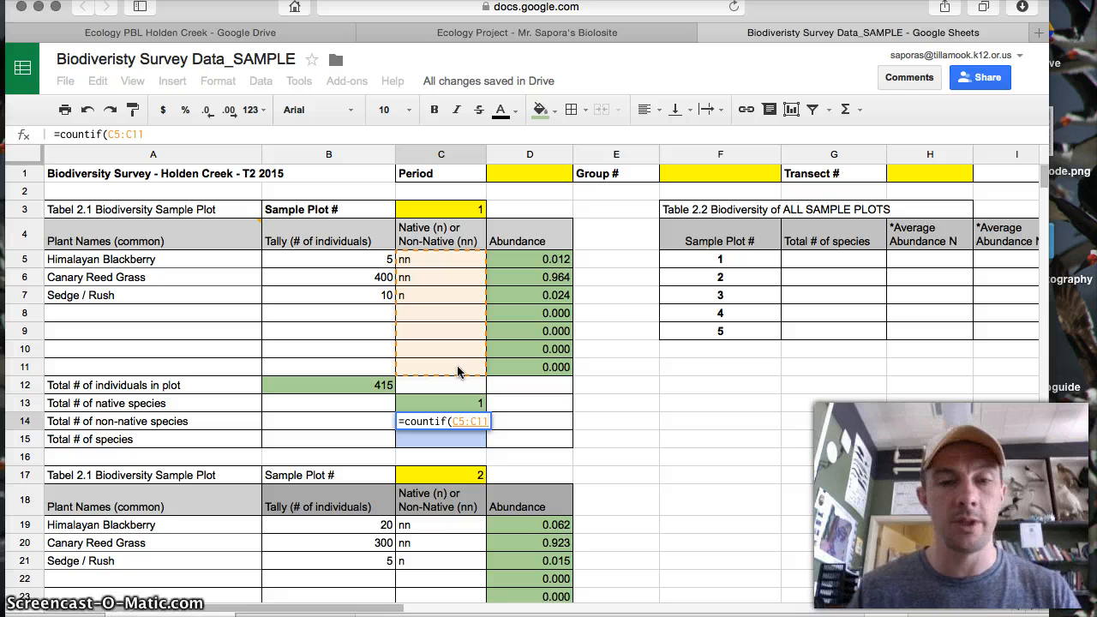
{"action": "type", "text": ","}
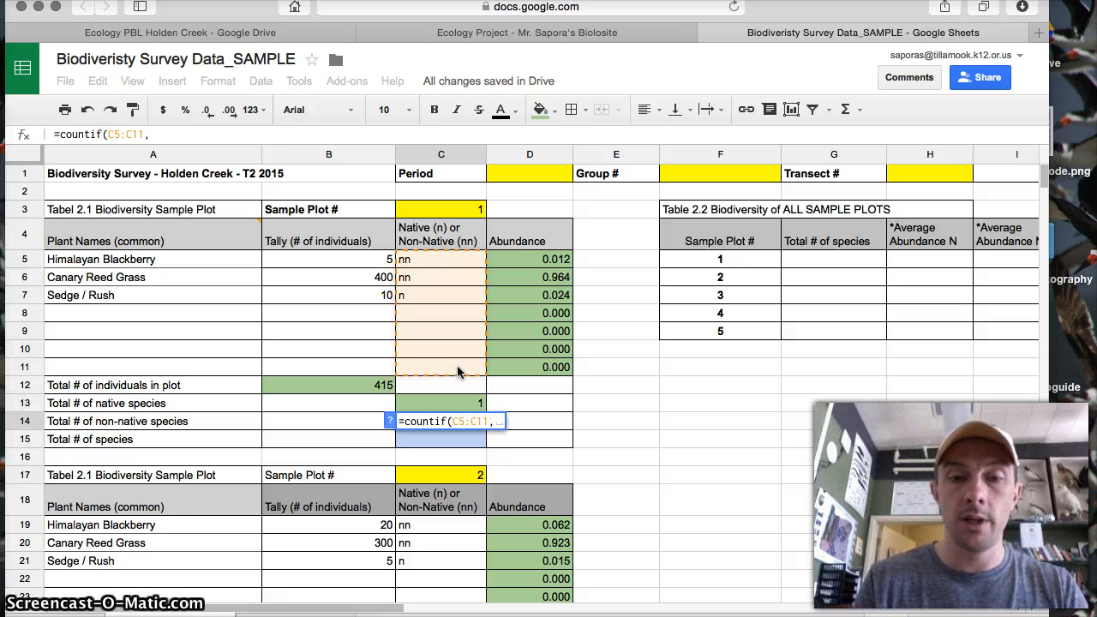
{"action": "type", "text": " \""}
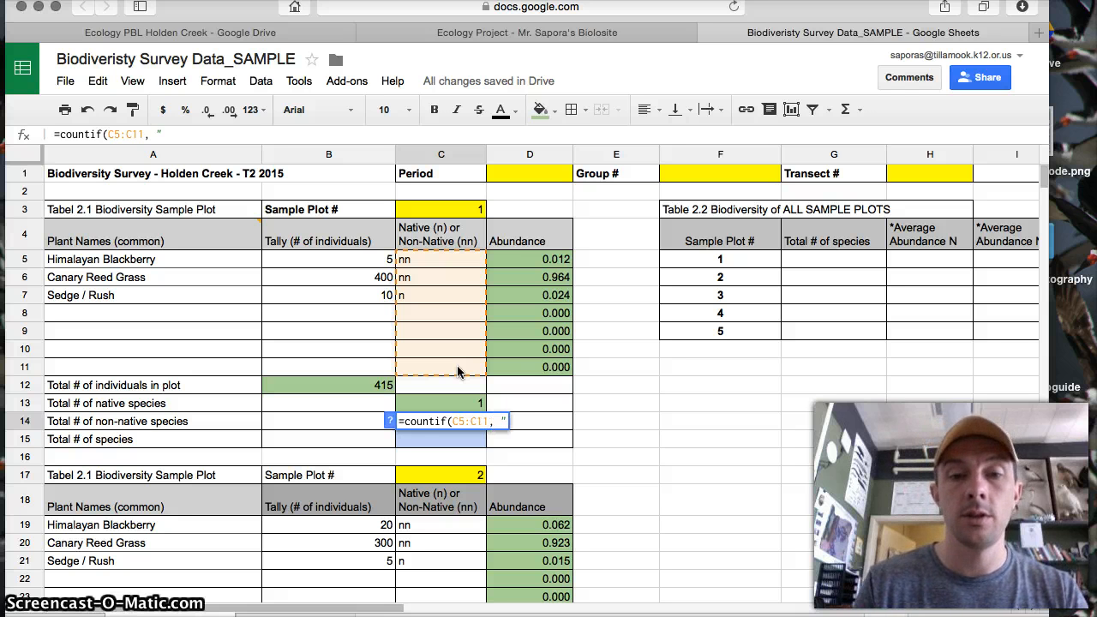
{"action": "type", "text": "nn"}
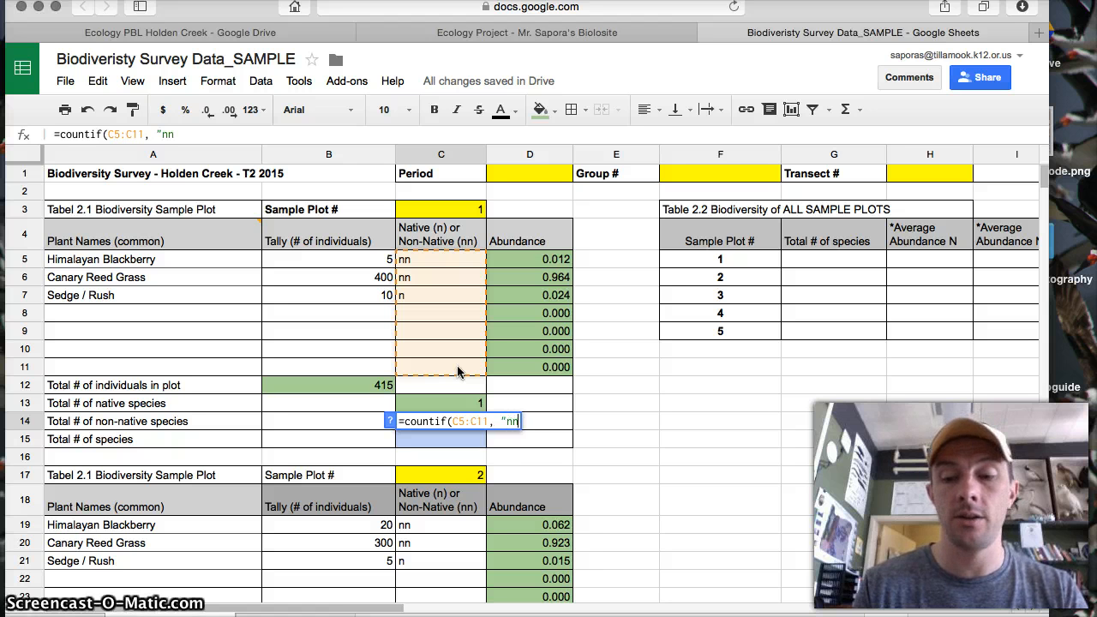
{"action": "type", "text": "\""}
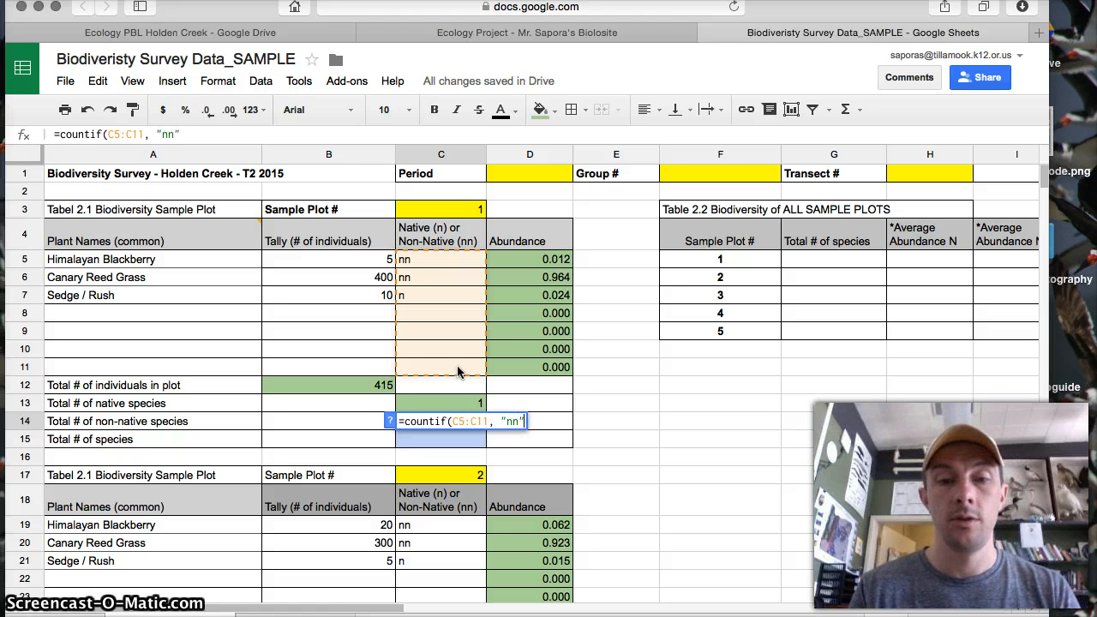
{"action": "type", "text": ")"}
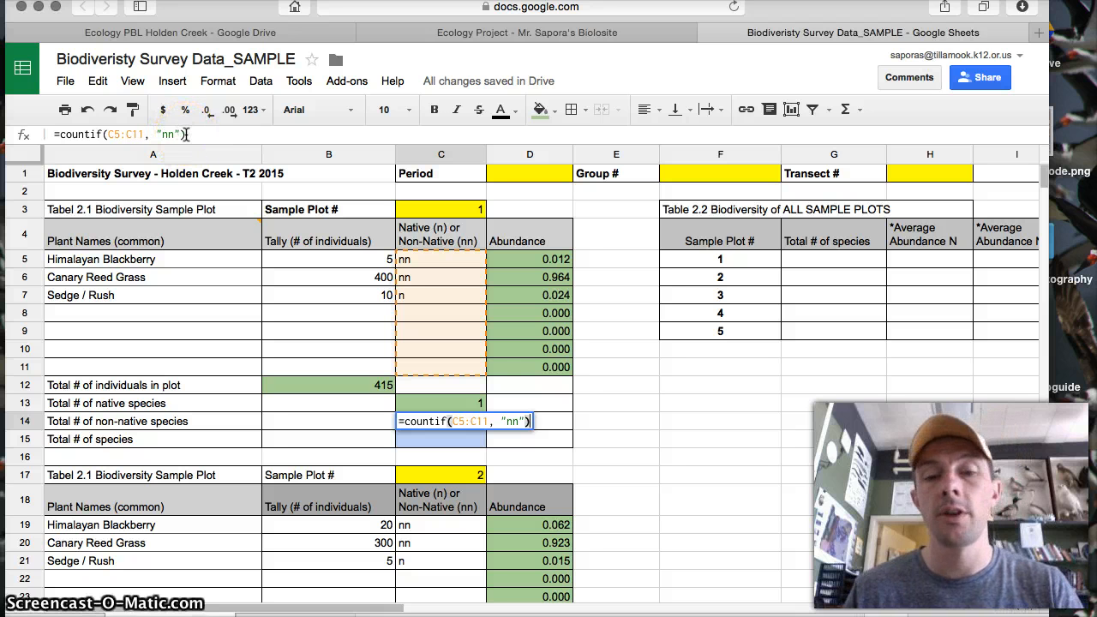
{"action": "key", "text": "Return"}
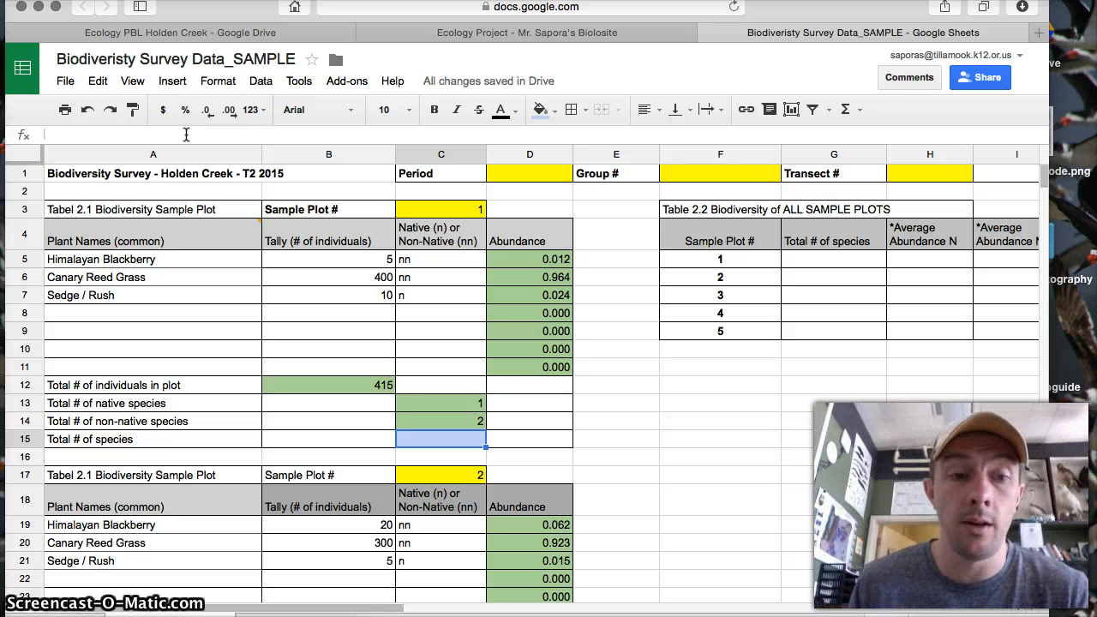
- In C15, the total number of species for Sample Plot 1, enter the formula =sum(C13:C14)
{"action": "left_click", "coordinate": [479, 409]}
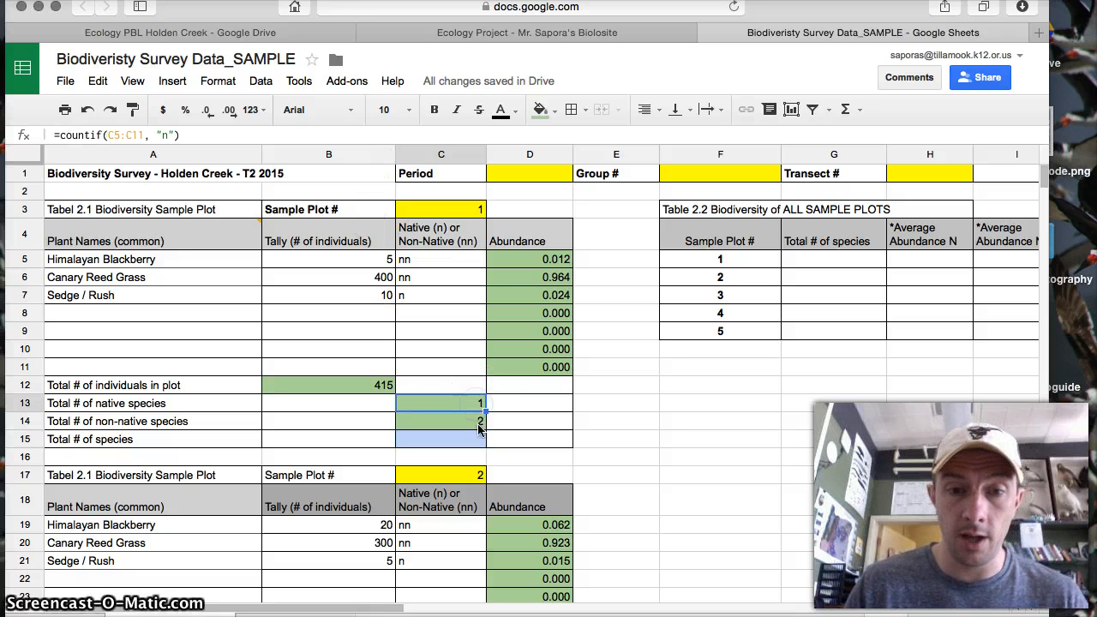
{"action": "left_click", "coordinate": [477, 421]}
{"action": "left_click", "coordinate": [475, 439]}
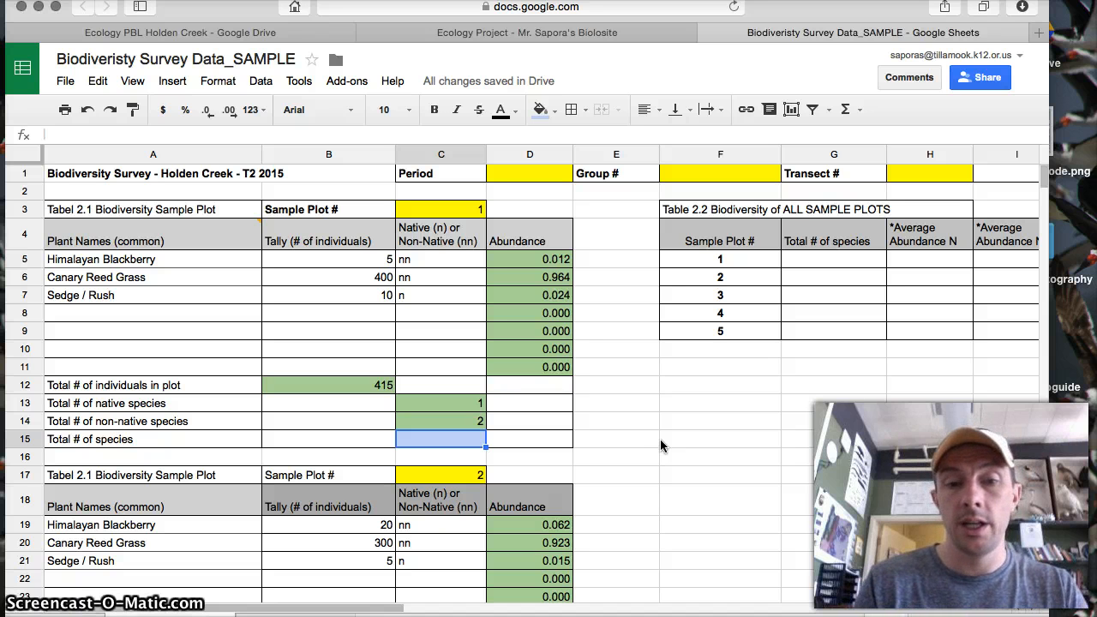
{"action": "type", "text": "="}
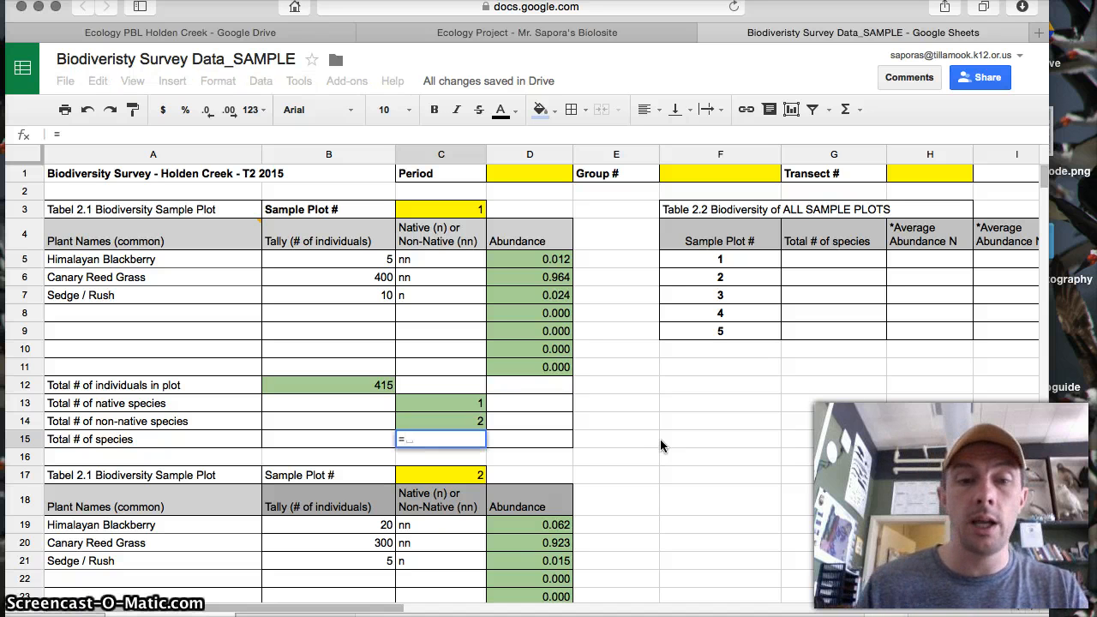
{"action": "type", "text": "sum"}
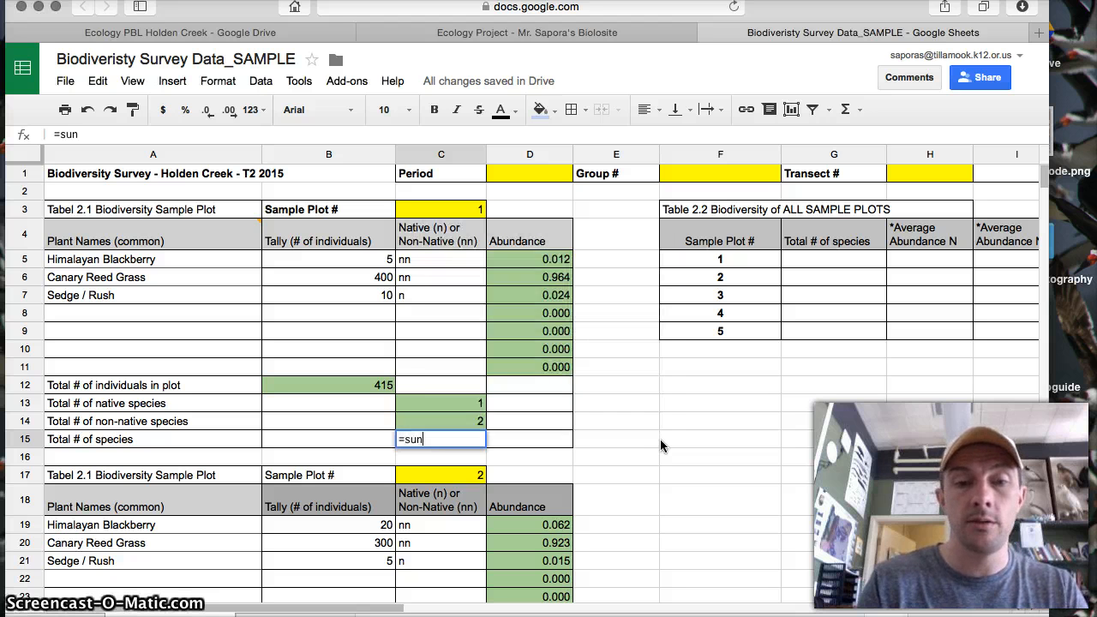
{"action": "type", "text": "("}
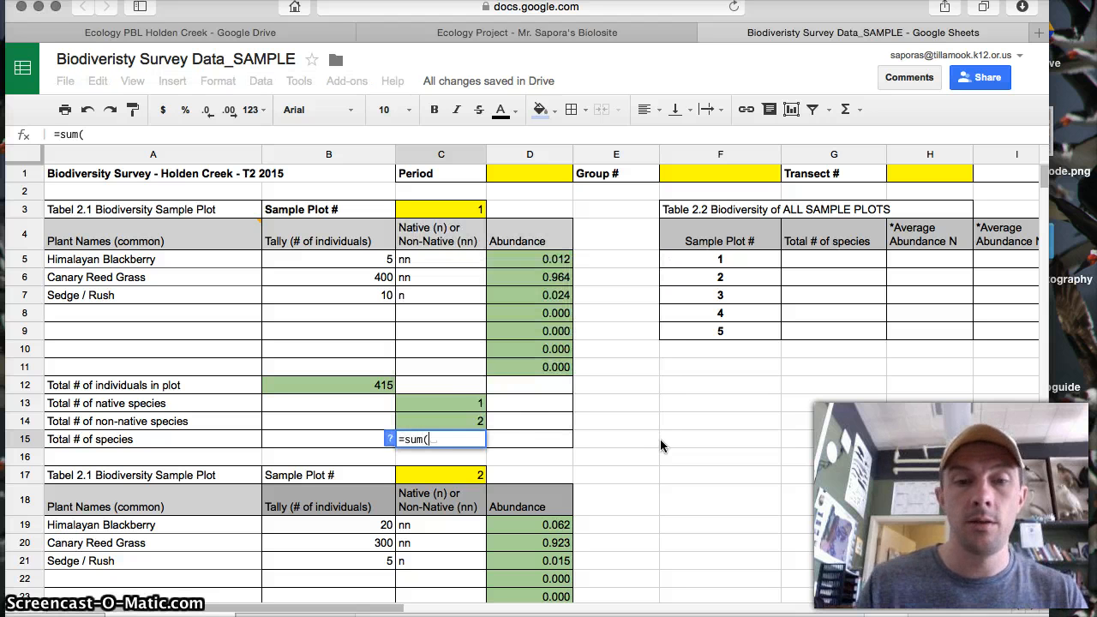
{"action": "left_click_drag", "start_coordinate": [477, 401], "coordinate": [472, 426]}
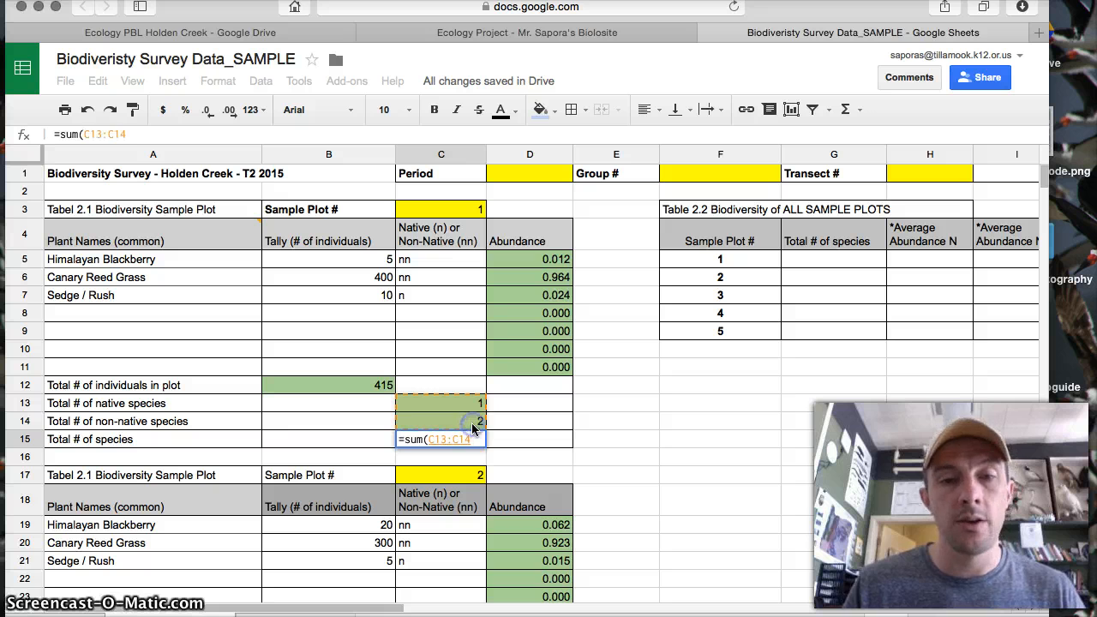
{"action": "type", "text": ")"}
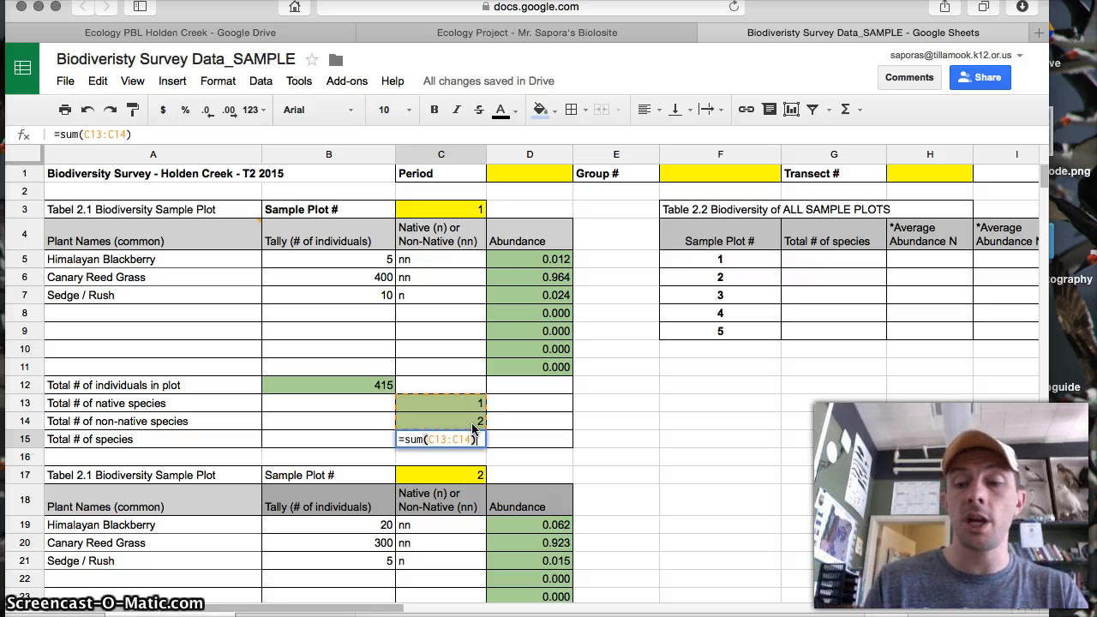
{"action": "key", "text": "Return"}
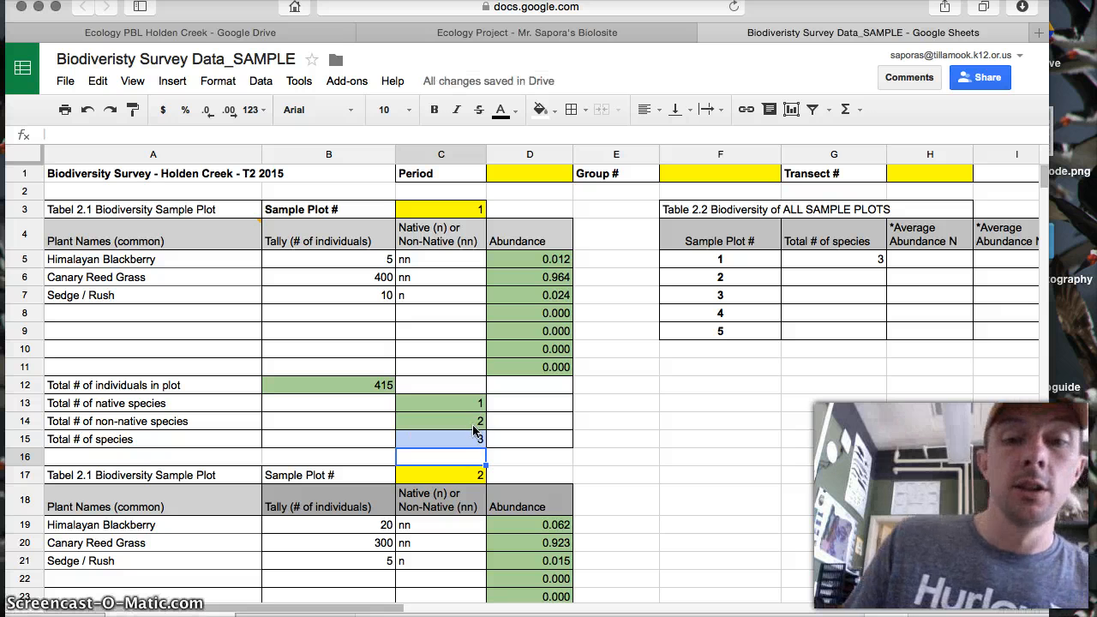
- Review the formulas behind the native, non-native and overall species totals in C13, C14 and C15
{"action": "left_click", "coordinate": [457, 443]}
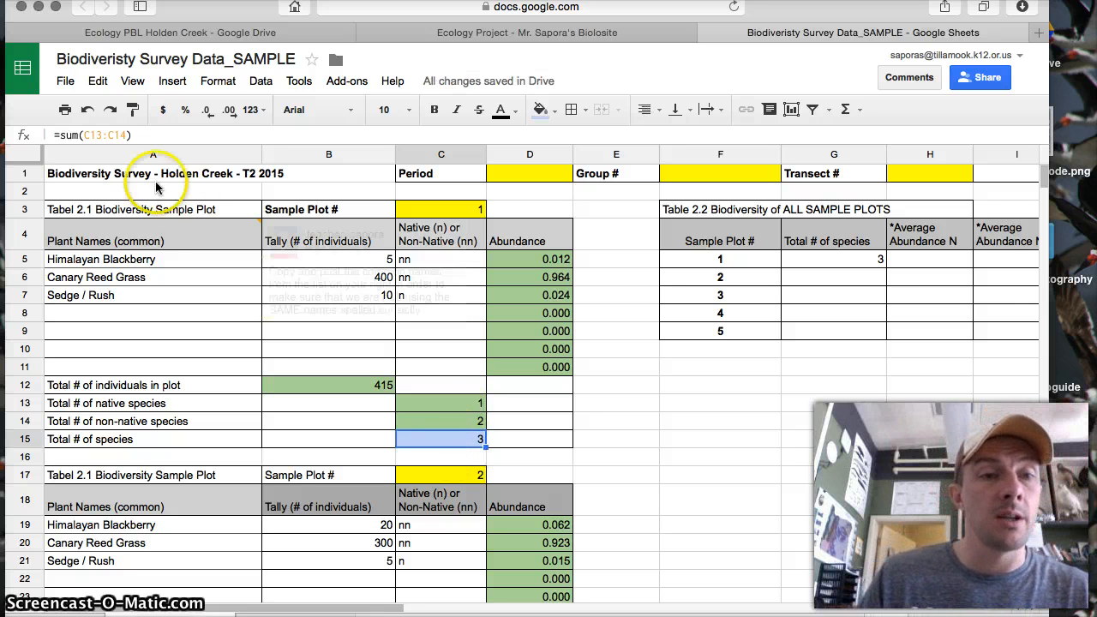
{"action": "left_click", "coordinate": [463, 404]}
{"action": "left_click", "coordinate": [472, 418]}
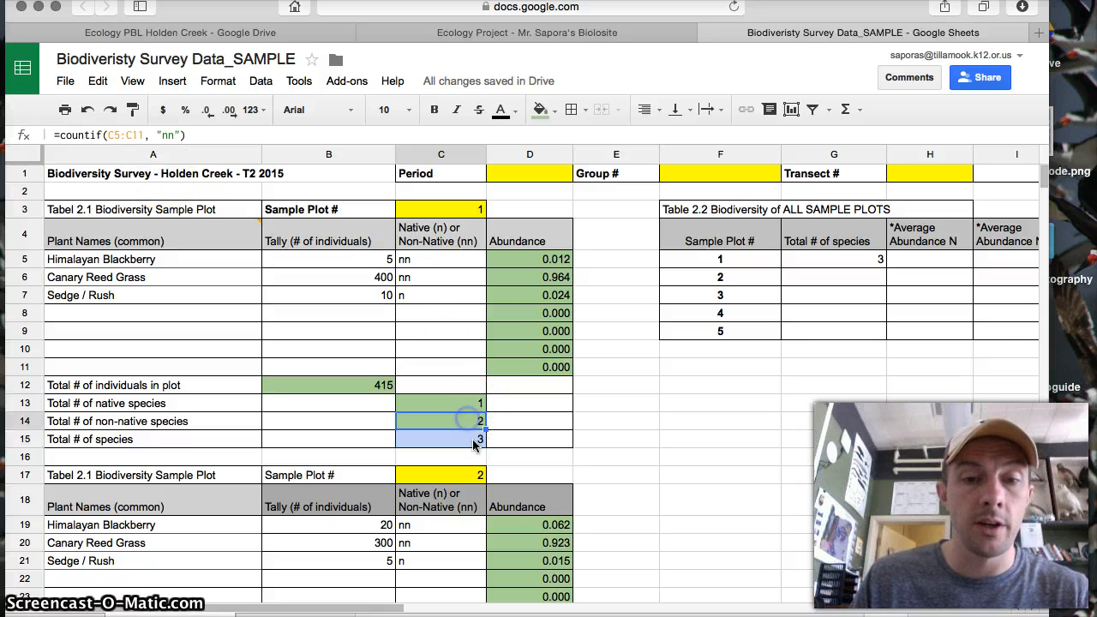
{"action": "left_click", "coordinate": [478, 440]}
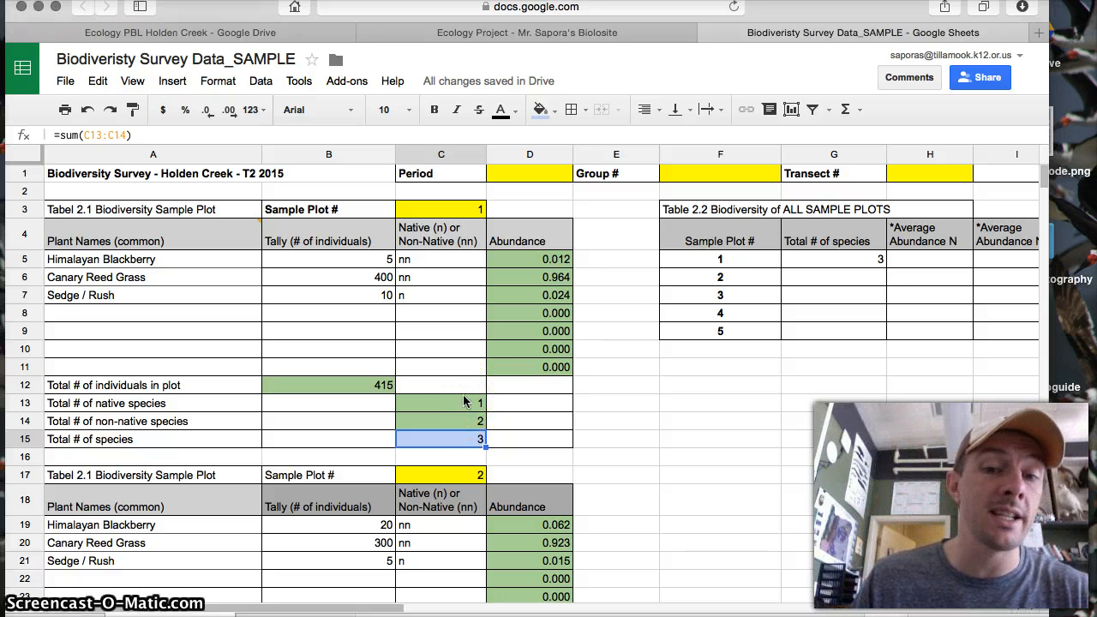
{"action": "scroll", "coordinate": [463, 399], "scroll_direction": "down", "scroll_amount": 15}
{"action": "scroll", "coordinate": [462, 400], "scroll_direction": "up", "scroll_amount": 15}
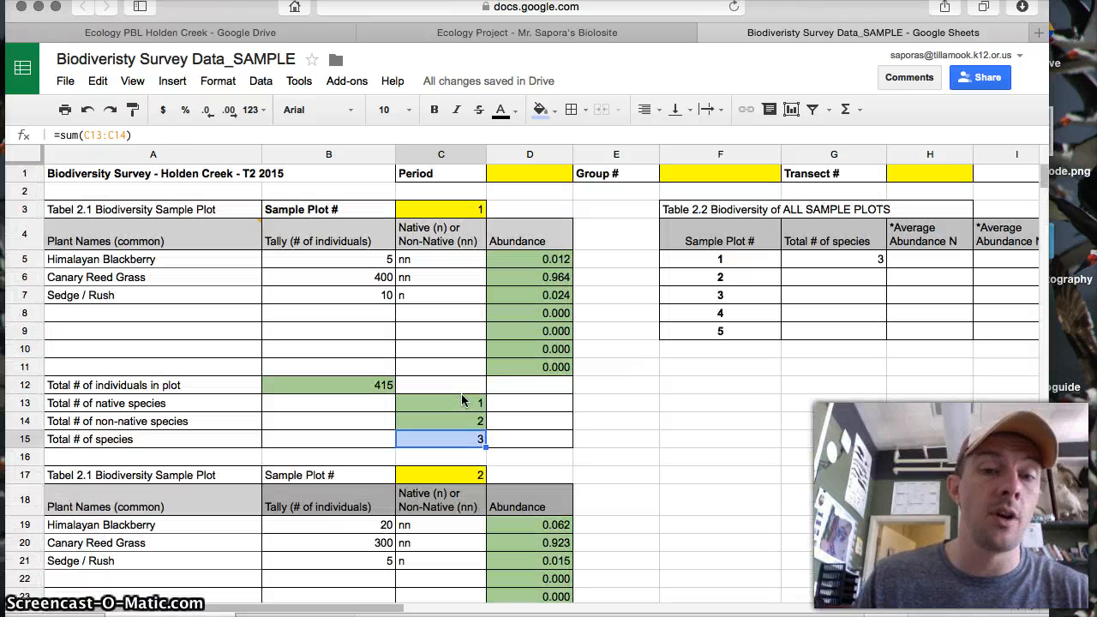
- Copy the three species total formulas in C13:C15 of Sample Plot 1 into C27:C29 of Sample Plot 2
{"action": "left_click_drag", "start_coordinate": [463, 400], "coordinate": [464, 438]}
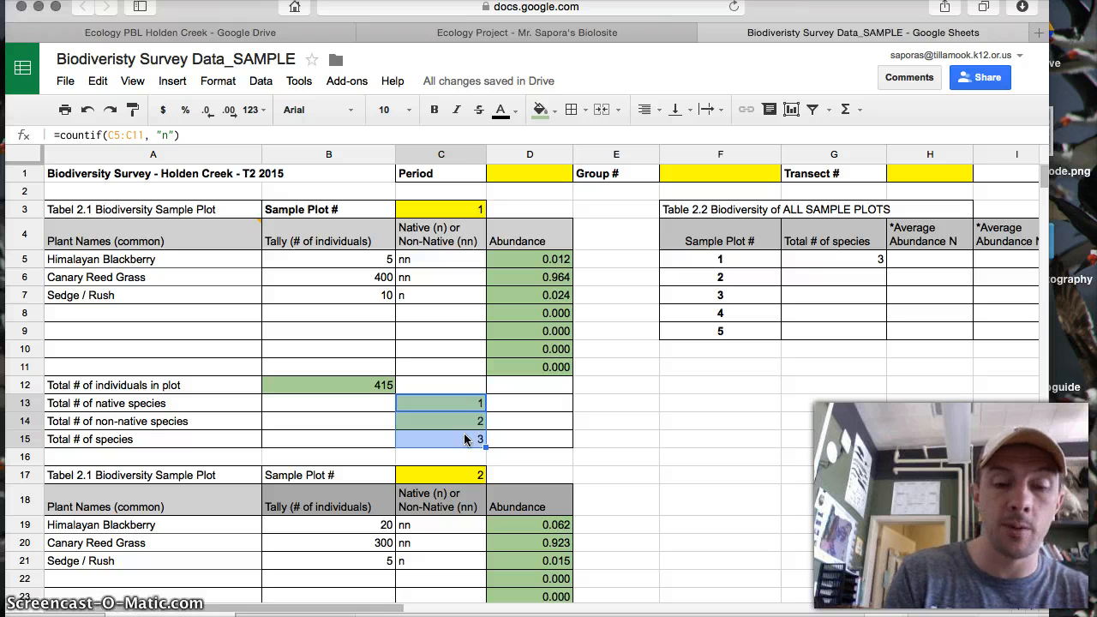
{"action": "left_click_drag", "start_coordinate": [454, 399], "coordinate": [455, 442]}
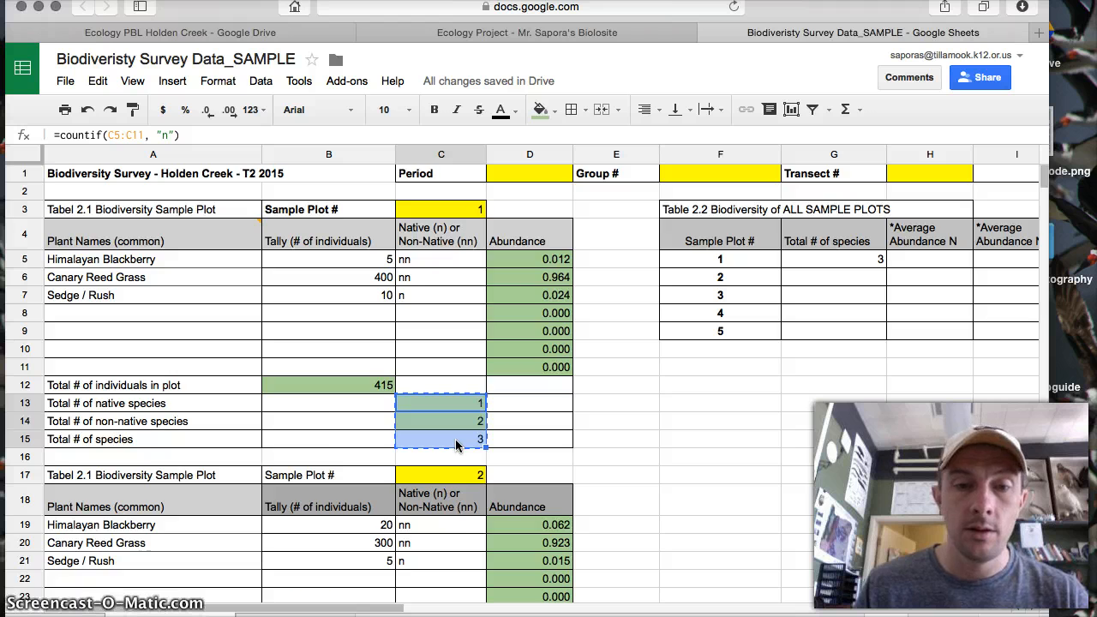
{"action": "scroll", "coordinate": [455, 439], "scroll_direction": "down", "scroll_amount": 5}
{"action": "left_click", "coordinate": [453, 418]}
{"action": "scroll", "coordinate": [454, 420], "scroll_direction": "up", "scroll_amount": 2}
{"action": "scroll", "coordinate": [453, 417], "scroll_direction": "up", "scroll_amount": 3}
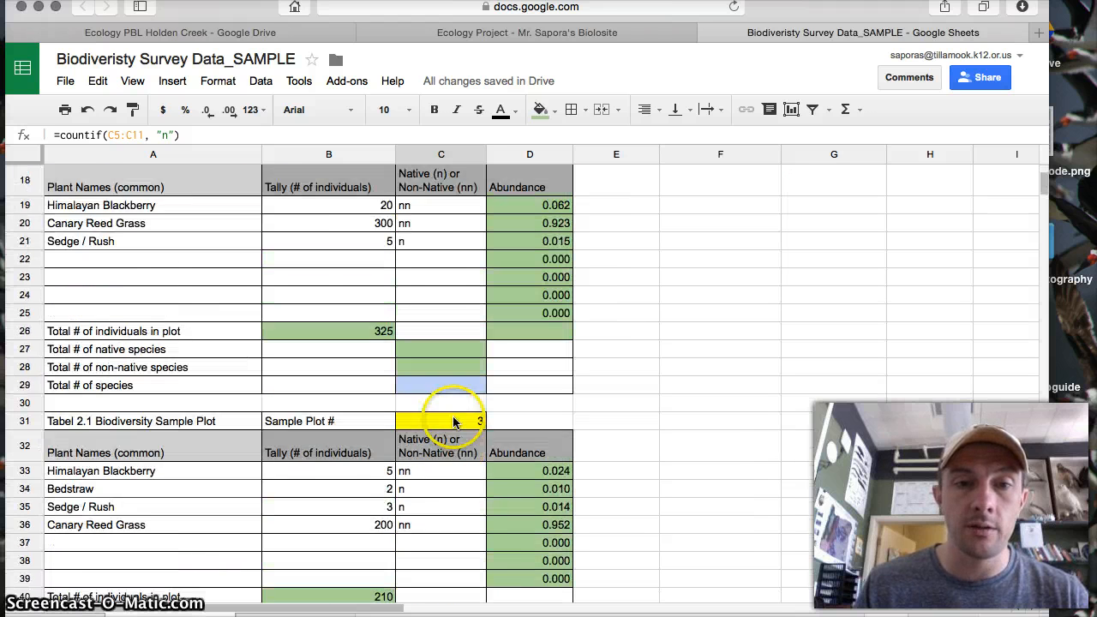
{"action": "left_click", "coordinate": [448, 382]}
{"action": "left_click_drag", "start_coordinate": [446, 408], "coordinate": [445, 420]}
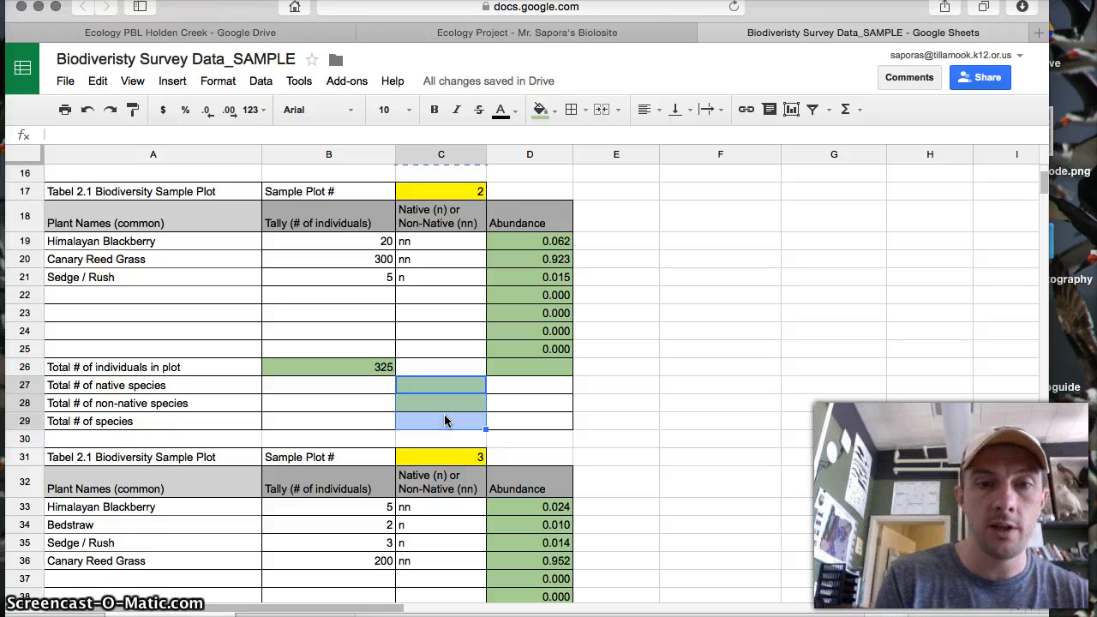
{"action": "key", "text": "ctrl+v"}
- Paste the three species total formulas from Sample Plot 1 into C41:C43 of Sample Plot 3
{"action": "scroll", "coordinate": [445, 420], "scroll_direction": "down", "scroll_amount": 2}
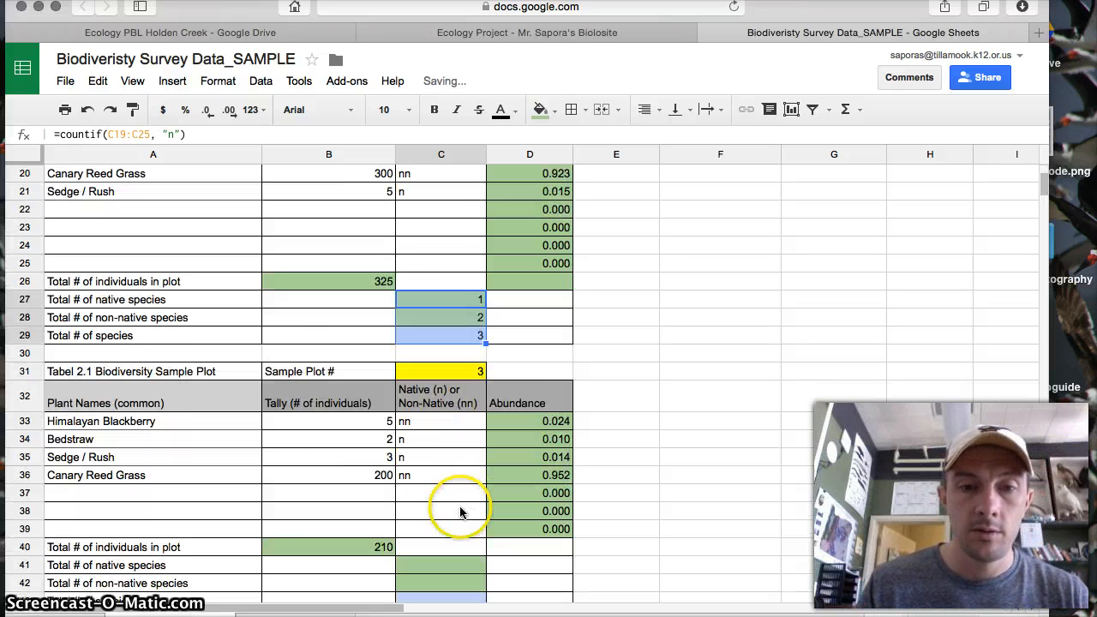
{"action": "scroll", "coordinate": [455, 493], "scroll_direction": "down", "scroll_amount": 4}
{"action": "left_click_drag", "start_coordinate": [445, 422], "coordinate": [442, 458]}
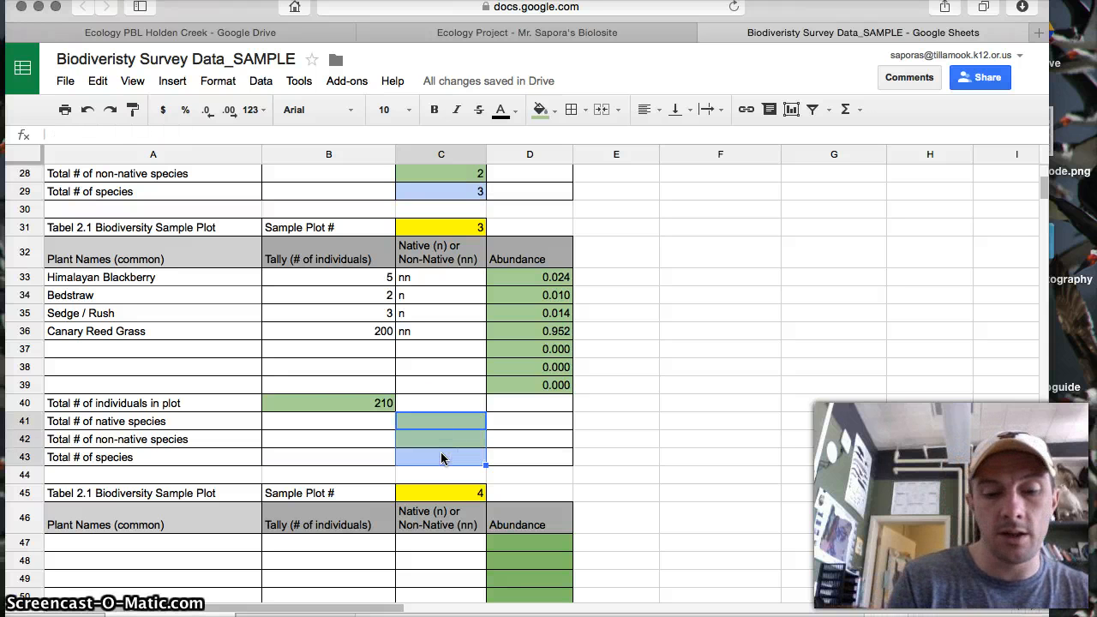
{"action": "key", "text": "ctrl+v"}
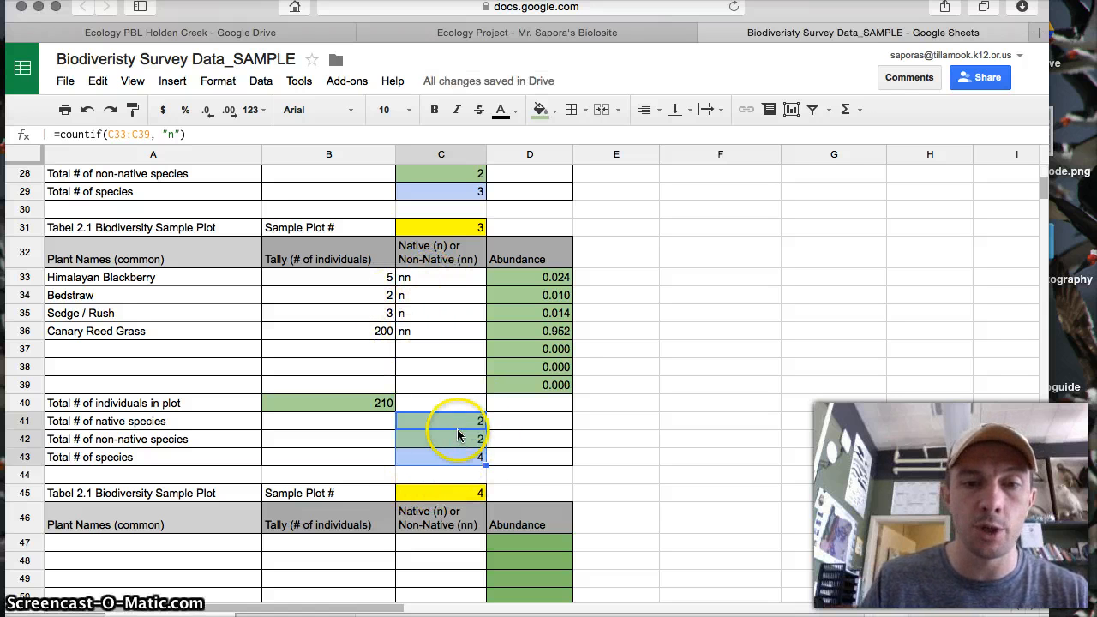
- Paste the same three species total formulas into C55:C57 of the empty Sample Plot 4
{"action": "scroll", "coordinate": [484, 453], "scroll_direction": "down", "scroll_amount": 2}
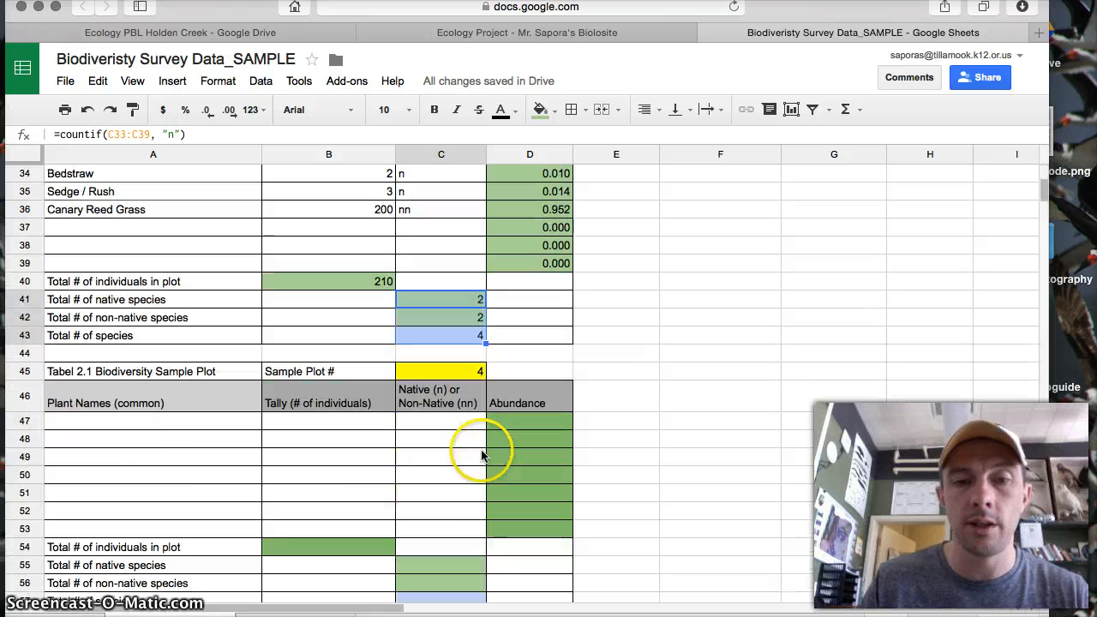
{"action": "scroll", "coordinate": [482, 455], "scroll_direction": "down", "scroll_amount": 3}
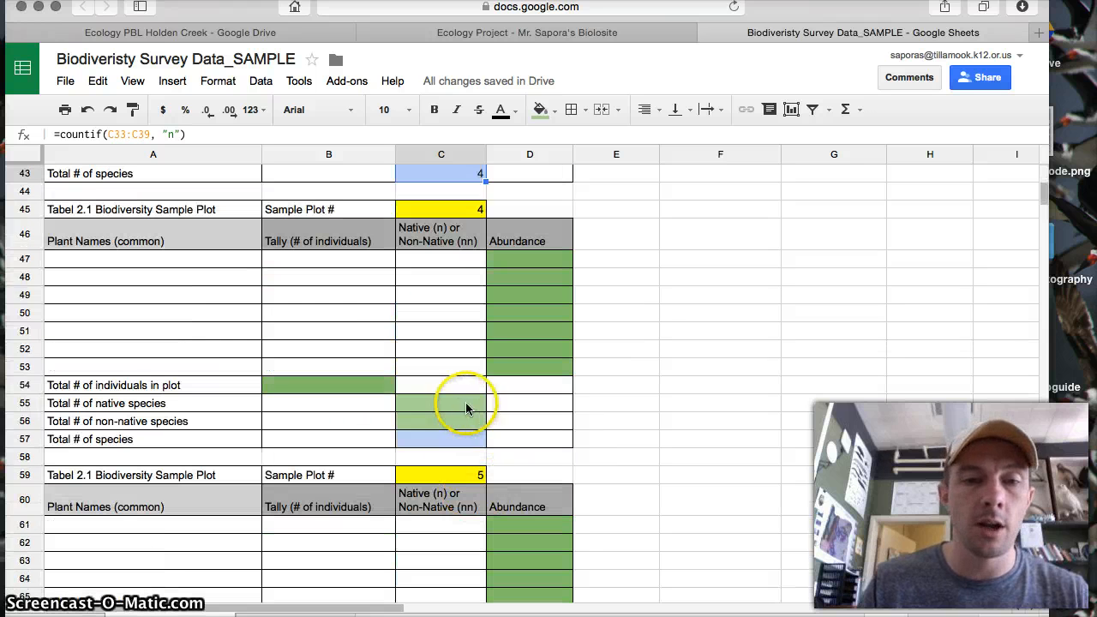
{"action": "left_click", "coordinate": [467, 409]}
{"action": "left_click_drag", "start_coordinate": [467, 407], "coordinate": [475, 444]}
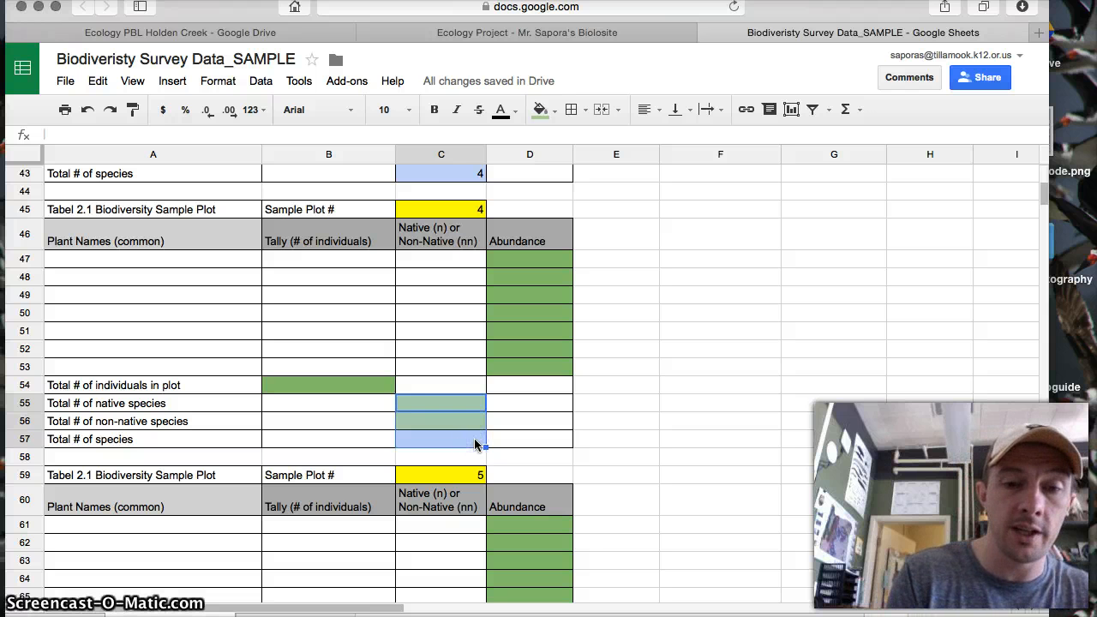
{"action": "type", "text": "=countif(C47:C53, \"n\")"}
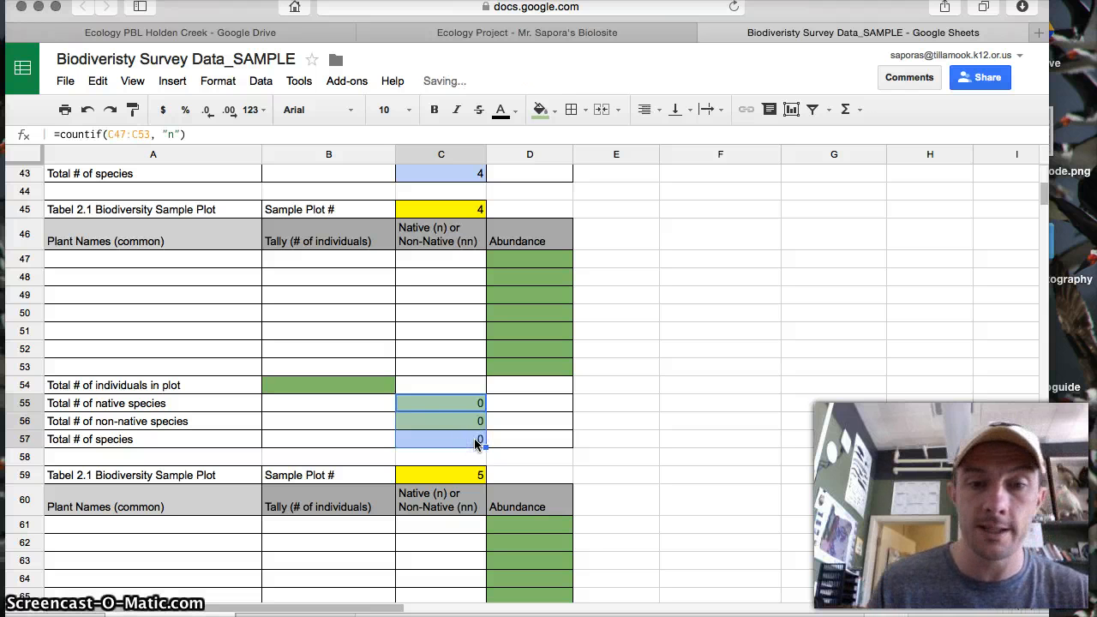
- Paste the three species total formulas into C69:C71 of the empty Sample Plot 5
{"action": "scroll", "coordinate": [467, 421], "scroll_direction": "down", "scroll_amount": 5}
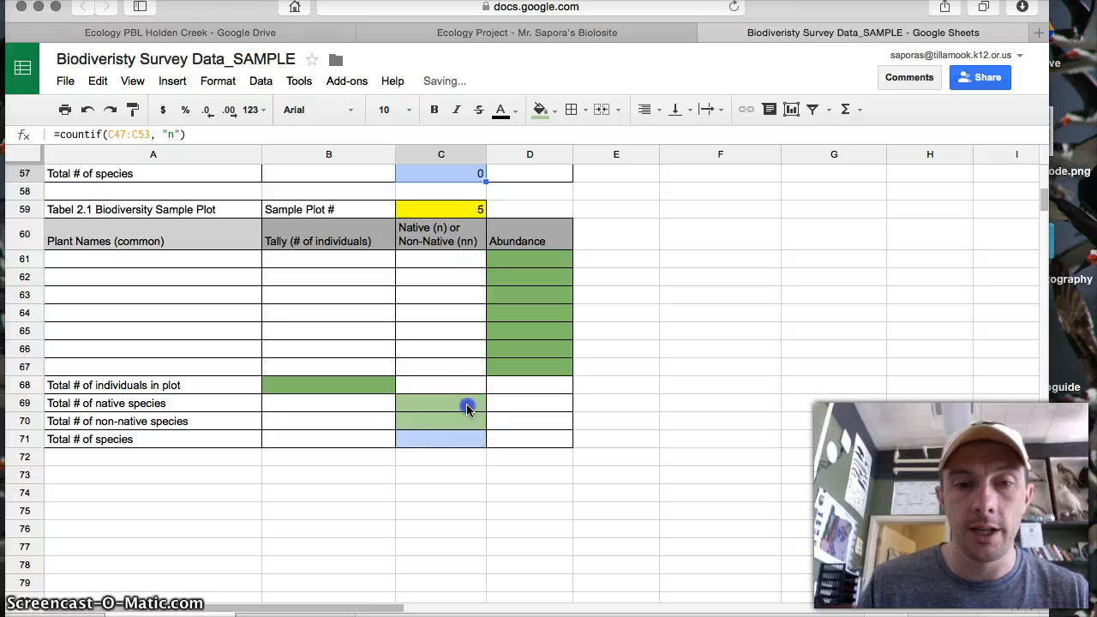
{"action": "left_click_drag", "start_coordinate": [466, 404], "coordinate": [467, 443]}
{"action": "type", "text": "0 0 0"}
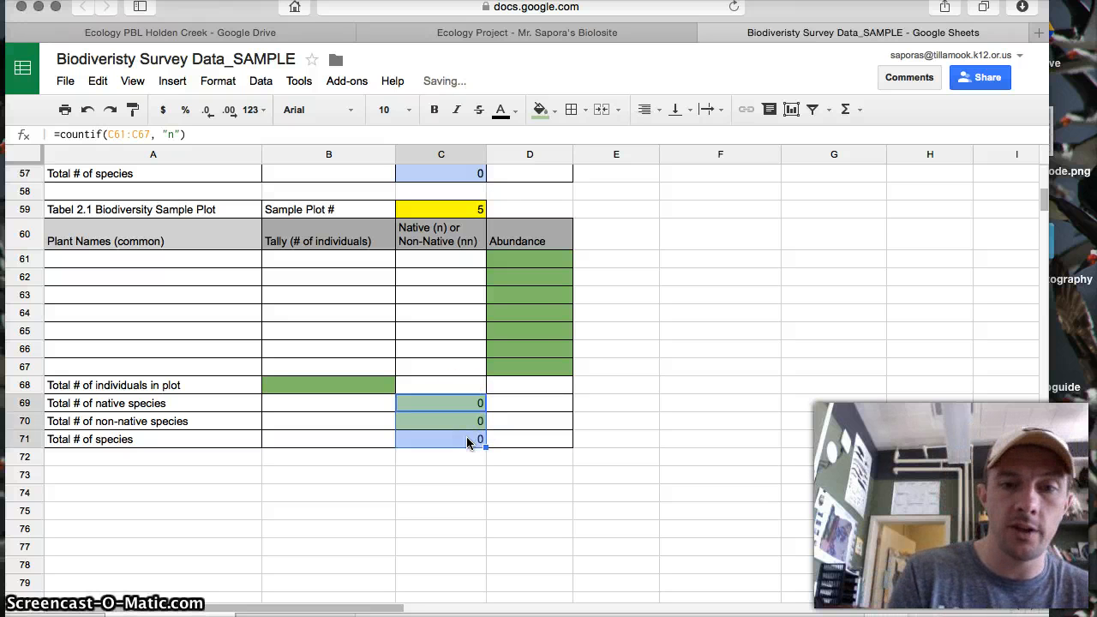
- Check the native (n) and non-native (nn) codes entered for the plants in the filled-in sample plots
{"action": "scroll", "coordinate": [447, 396], "scroll_direction": "up", "scroll_amount": 20}
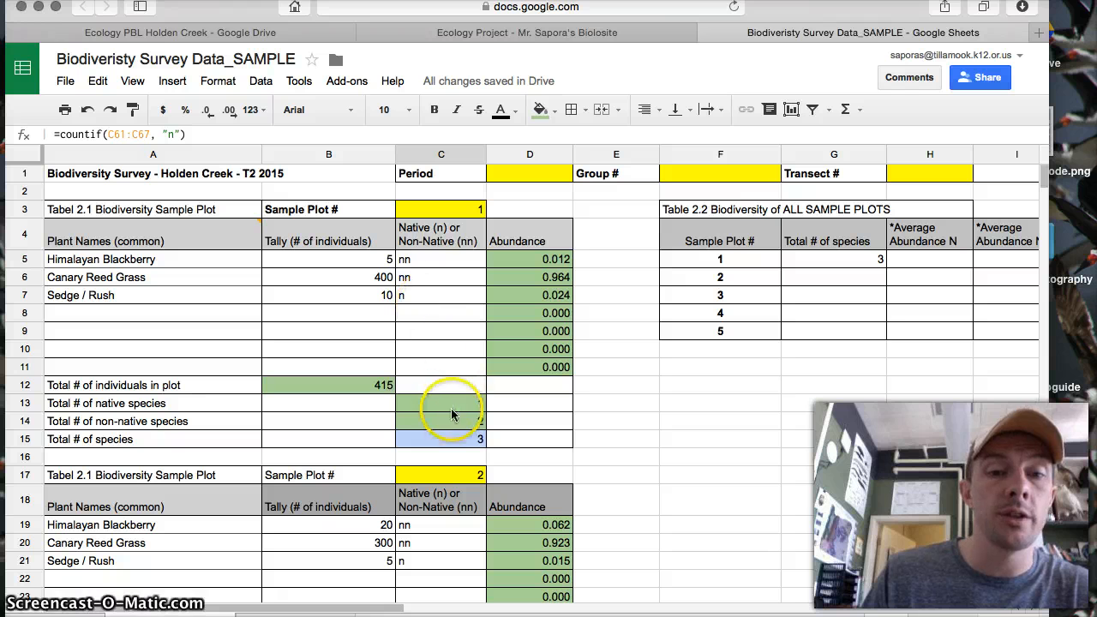
{"action": "left_click", "coordinate": [433, 260]}
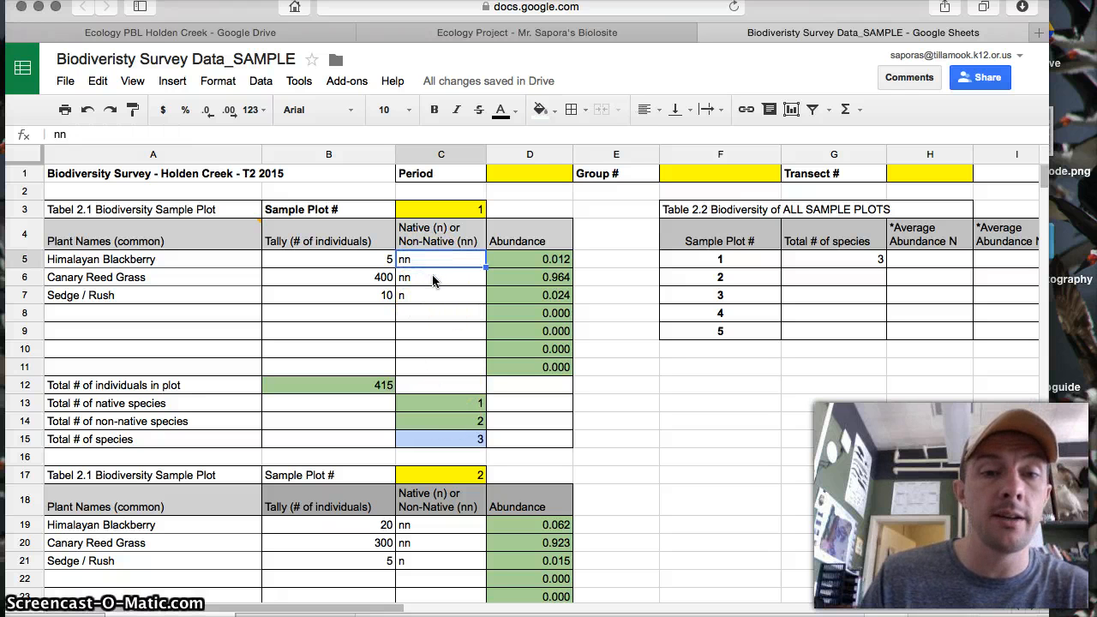
{"action": "left_click", "coordinate": [435, 292]}
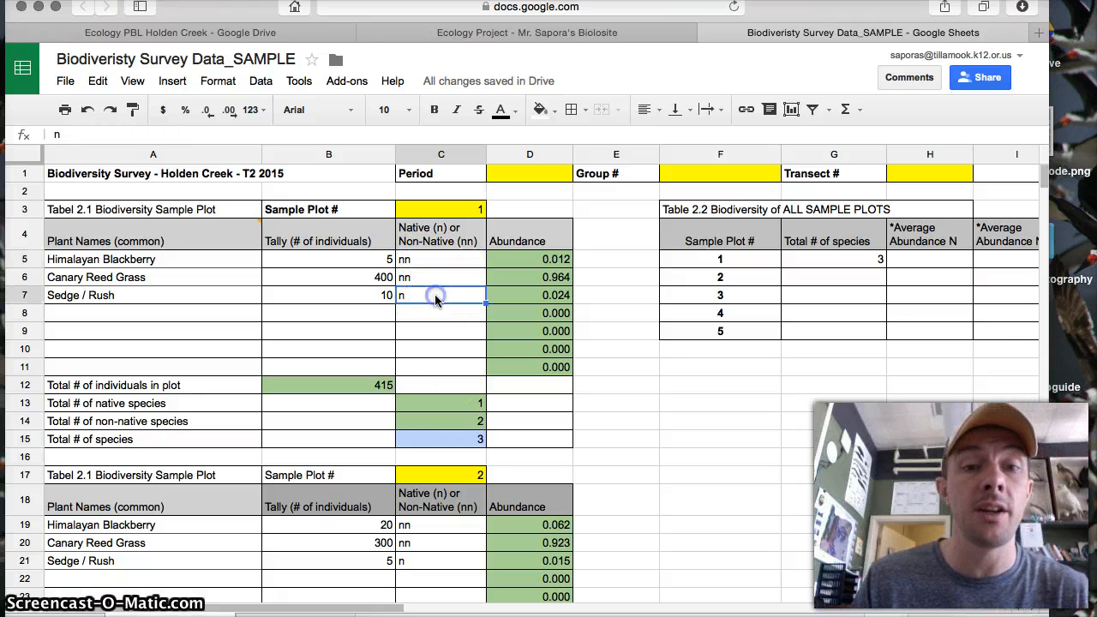
{"action": "left_click", "coordinate": [437, 559]}
{"action": "scroll", "coordinate": [439, 549], "scroll_direction": "down", "scroll_amount": 7}
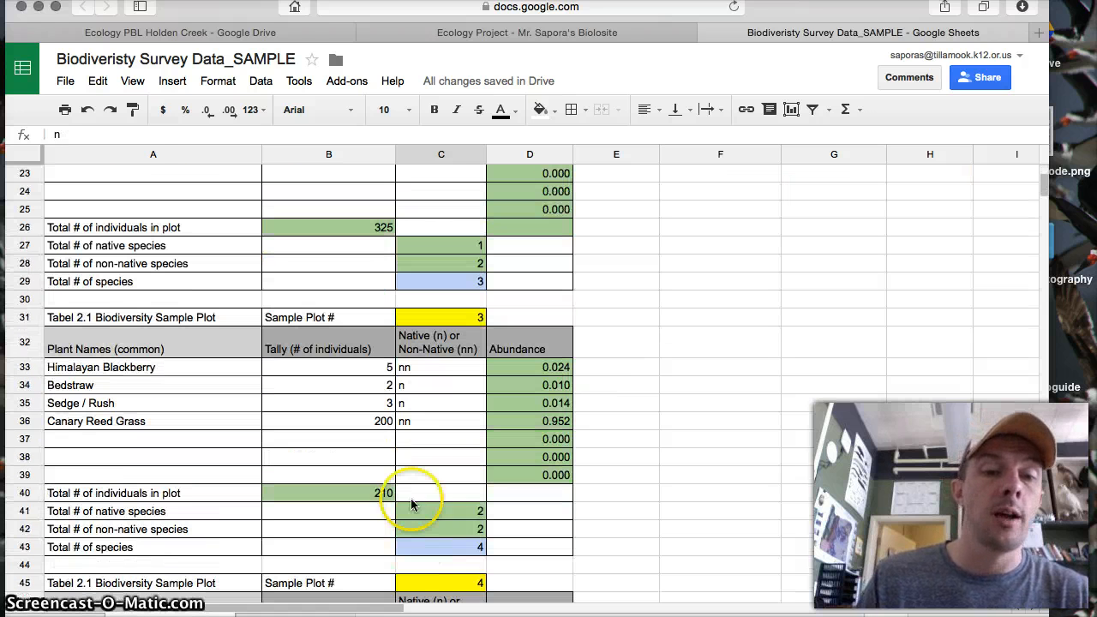
{"action": "scroll", "coordinate": [446, 410], "scroll_direction": "up", "scroll_amount": 7}
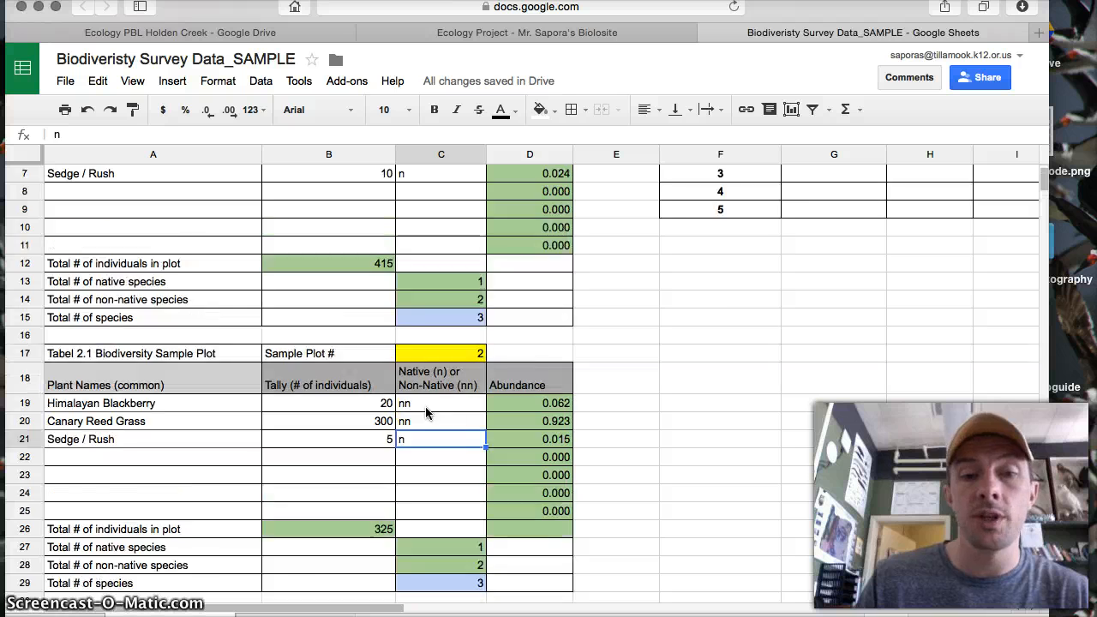
- Recheck the COUNTIF and SUM formulas in C13:C15 of Sample Plot 1 and look over the copied totals in the other plots
{"action": "left_click", "coordinate": [458, 406]}
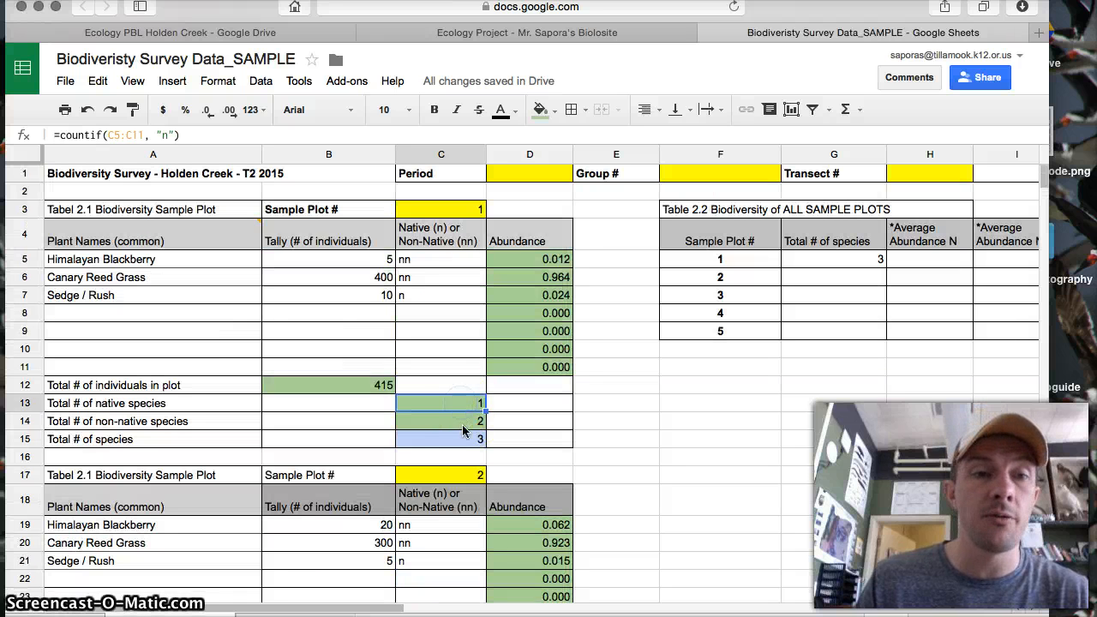
{"action": "left_click", "coordinate": [462, 422]}
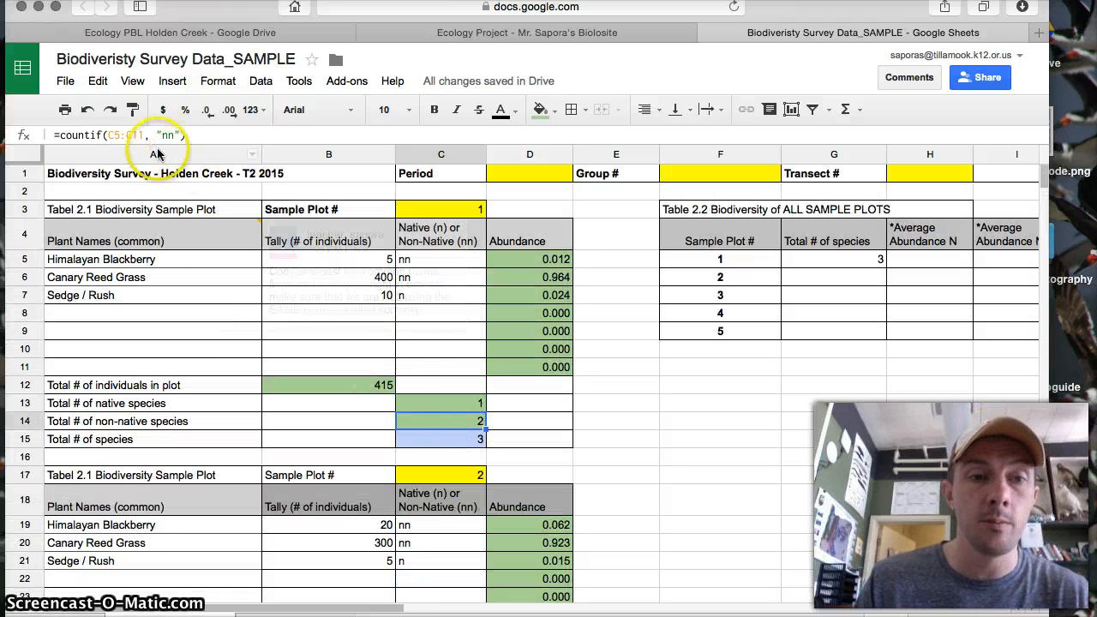
{"action": "left_click", "coordinate": [459, 439]}
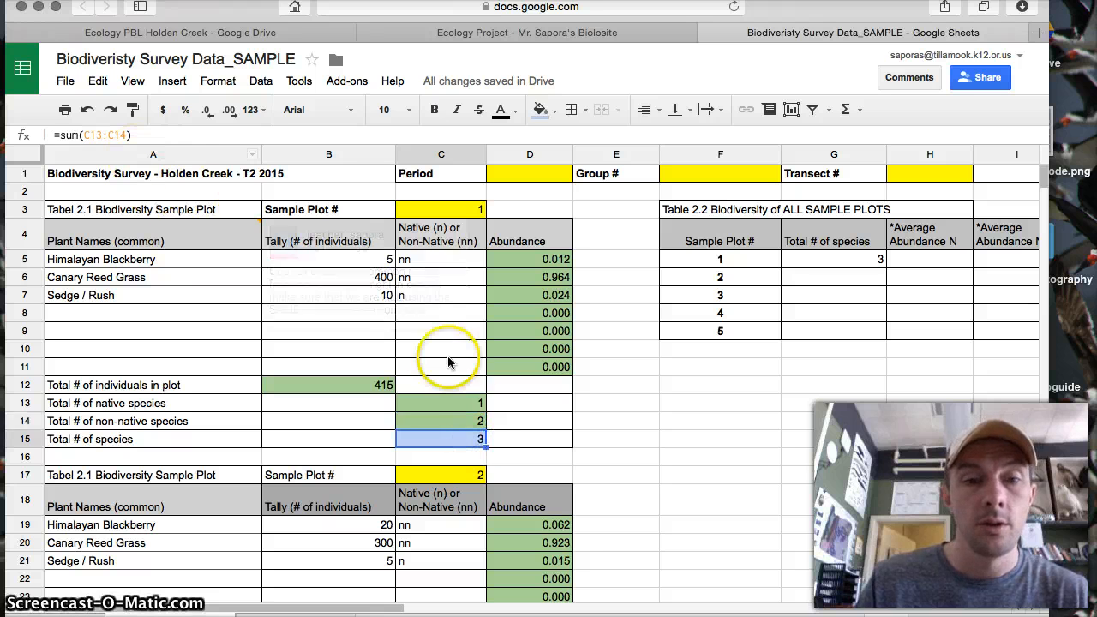
{"action": "left_click_drag", "start_coordinate": [466, 404], "coordinate": [470, 440]}
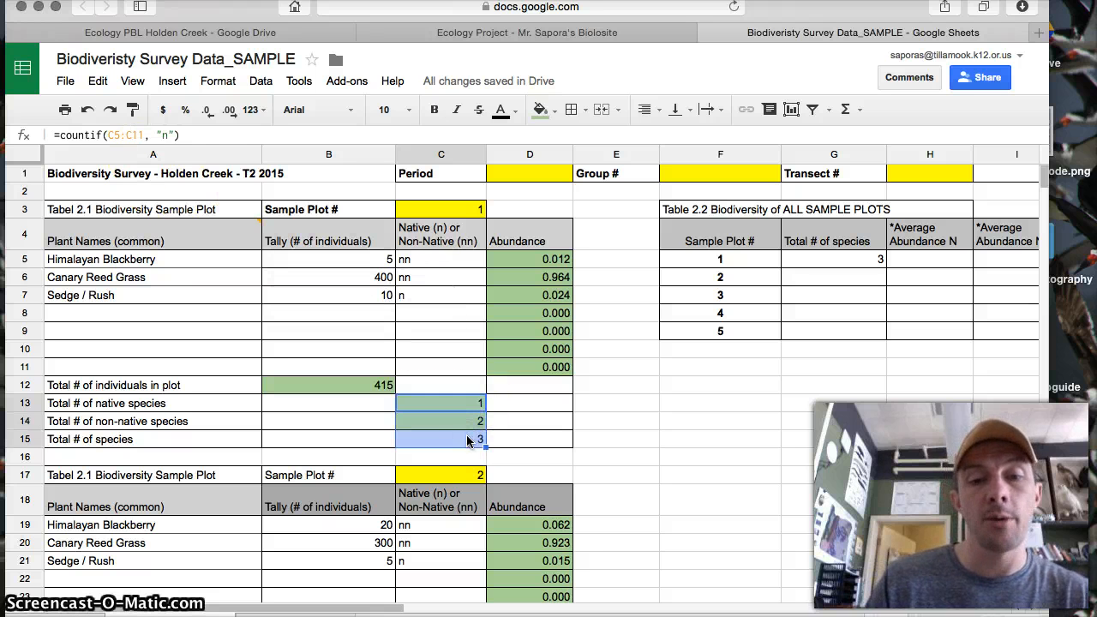
{"action": "scroll", "coordinate": [468, 439], "scroll_direction": "down", "scroll_amount": 10}
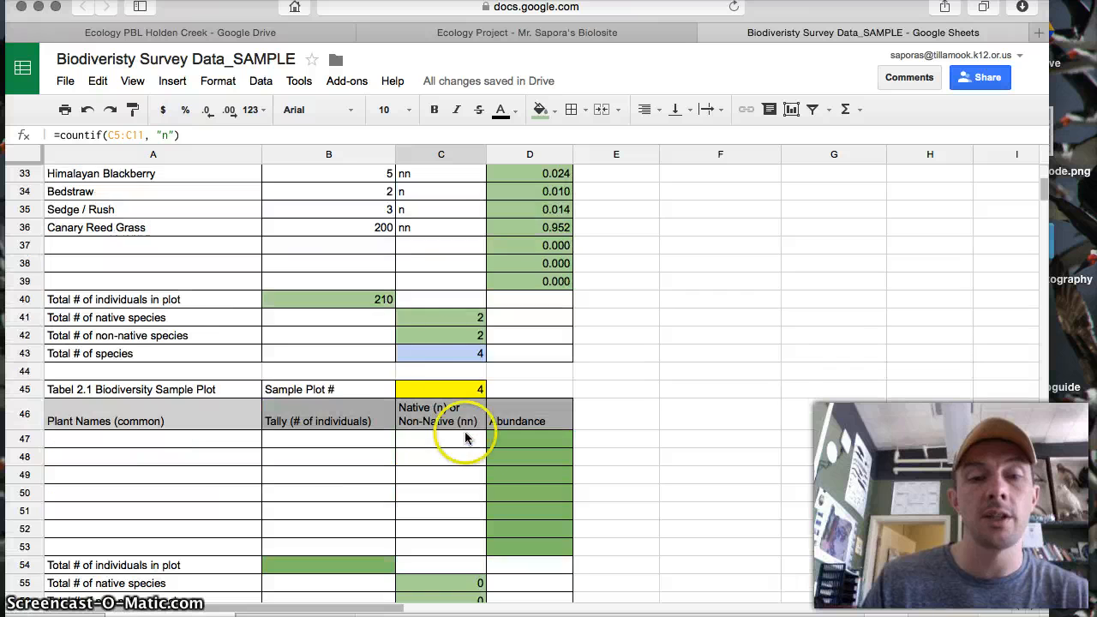
{"action": "scroll", "coordinate": [452, 421], "scroll_direction": "down", "scroll_amount": 3}
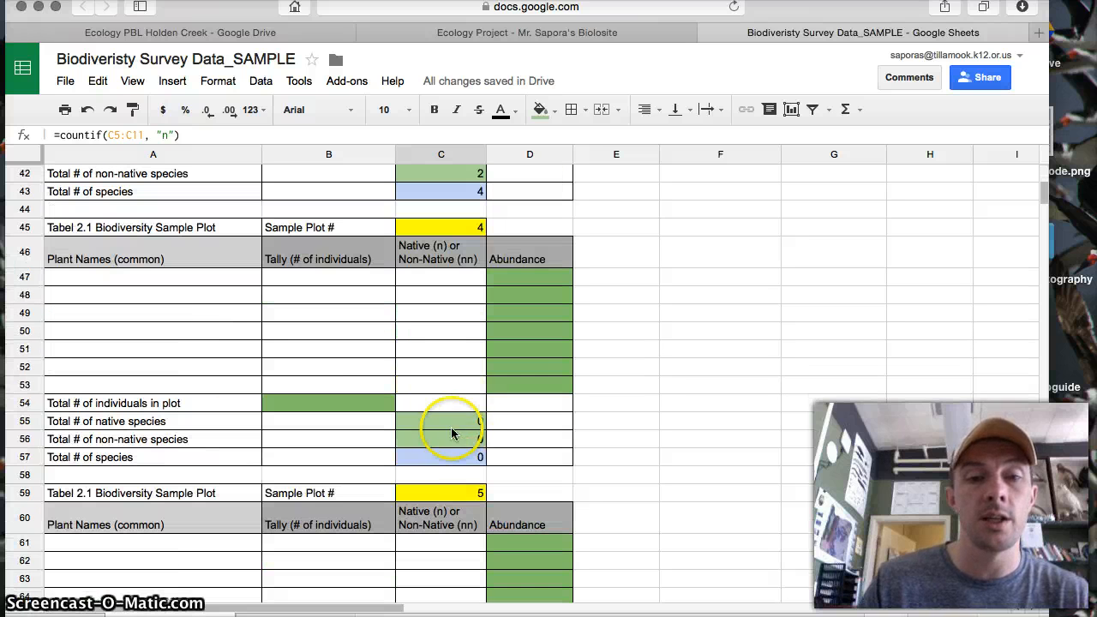
{"action": "scroll", "coordinate": [446, 548], "scroll_direction": "up", "scroll_amount": 13}
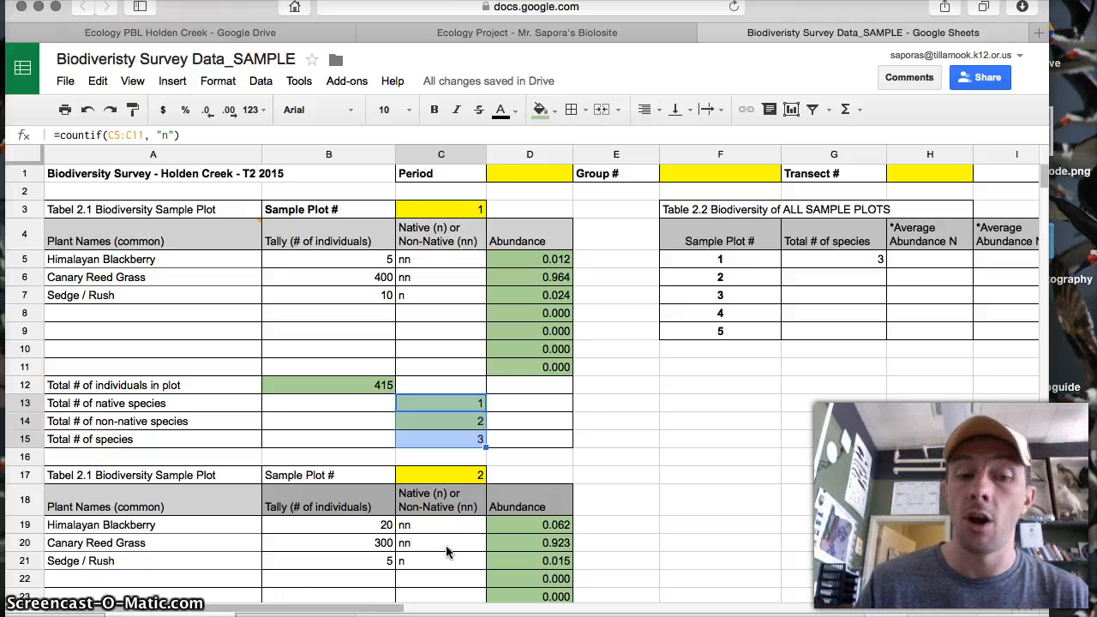
{"action": "left_click", "coordinate": [279, 557]}
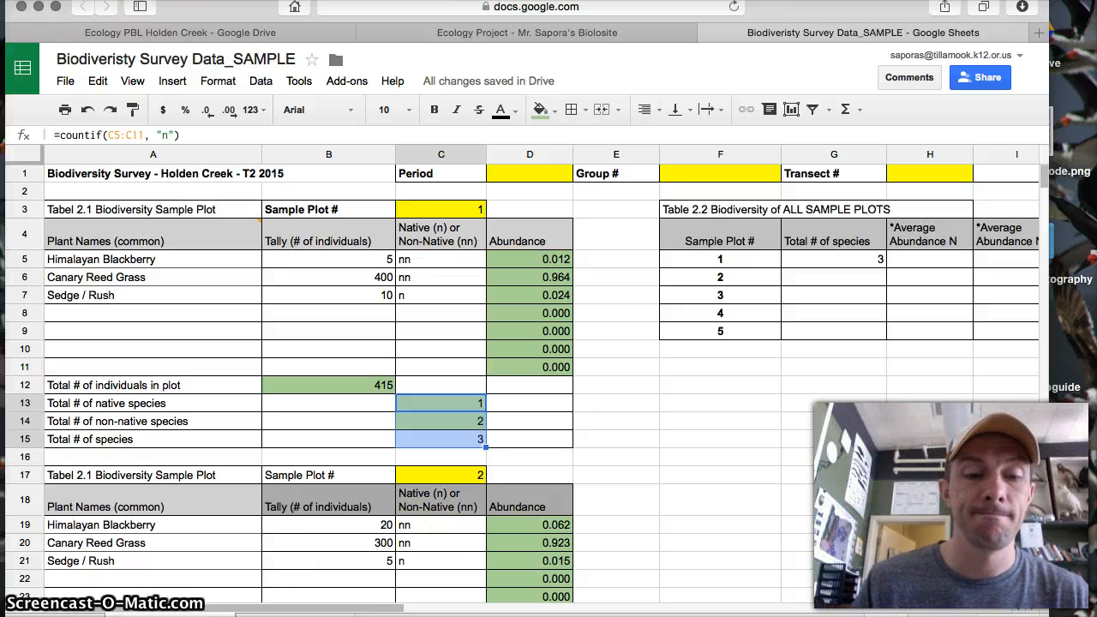